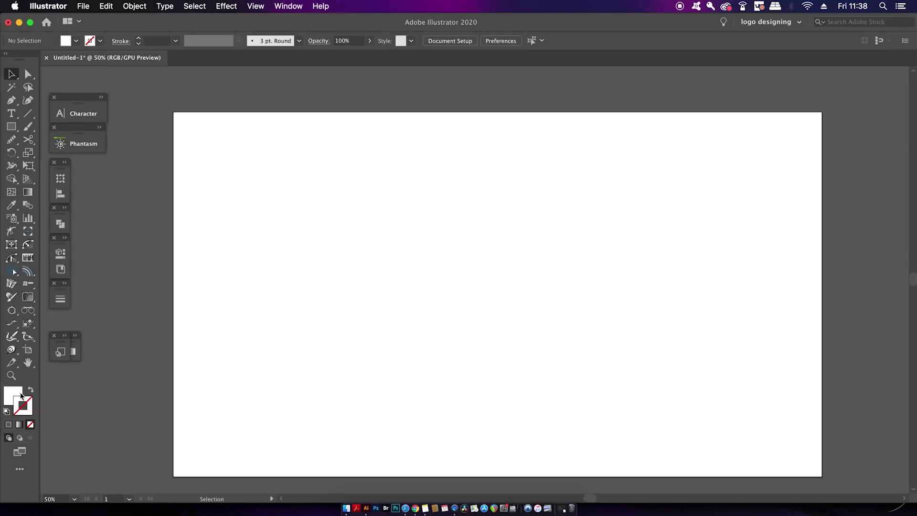
# Step: Set the fill to None and draw a large unfilled circle near the artboard centre
pyautogui.click(9, 424)
pyautogui.click(31, 424)
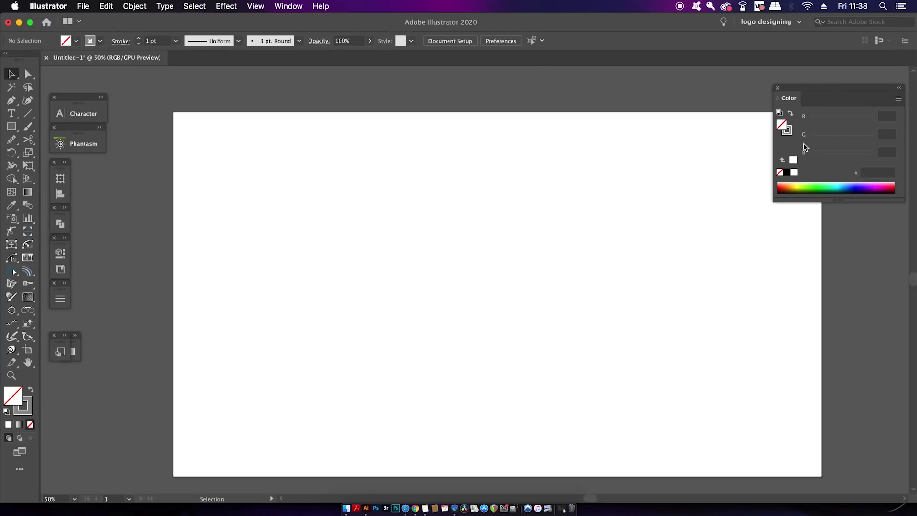
pyautogui.click(776, 90)
pyautogui.press('l')
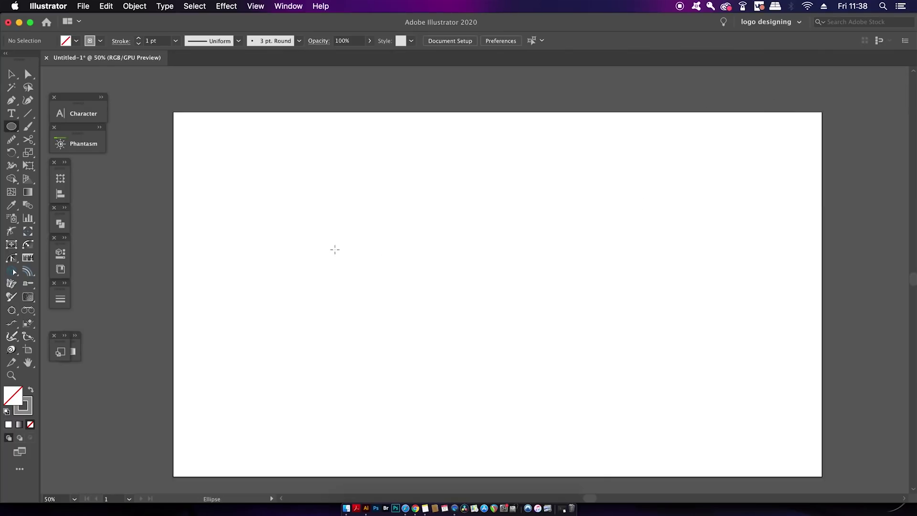
pyautogui.moveTo(381, 189); pyautogui.dragTo(569, 340)
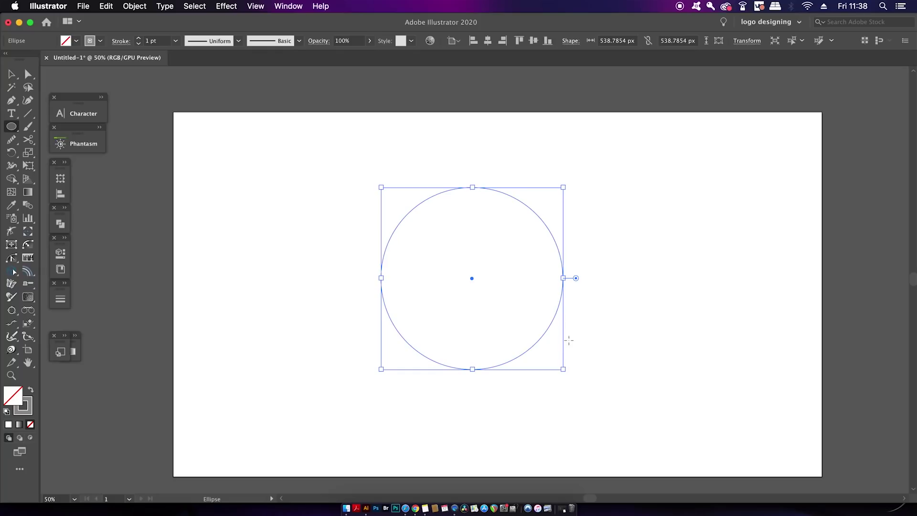
# Step: Cut the circle at its top and bottom anchors with Scissors and delete the right half
pyautogui.press('c')
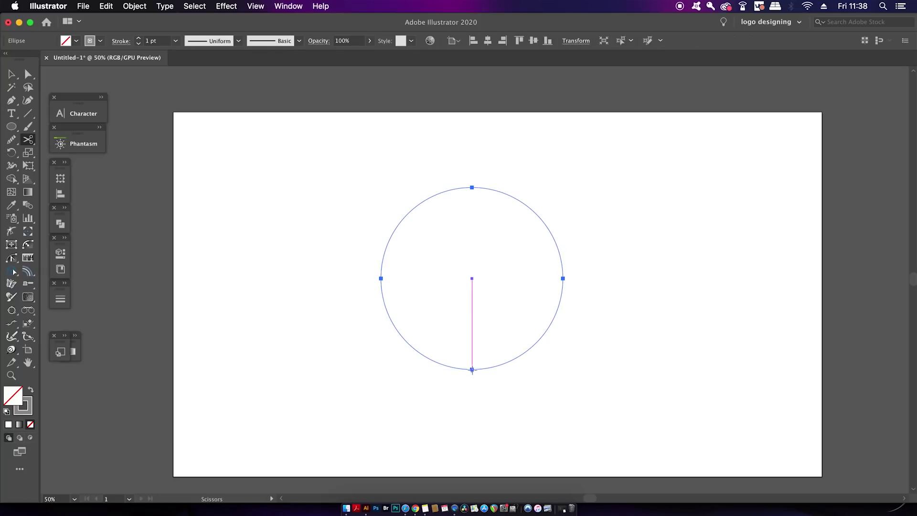
pyautogui.click(472, 369)
pyautogui.click(472, 187)
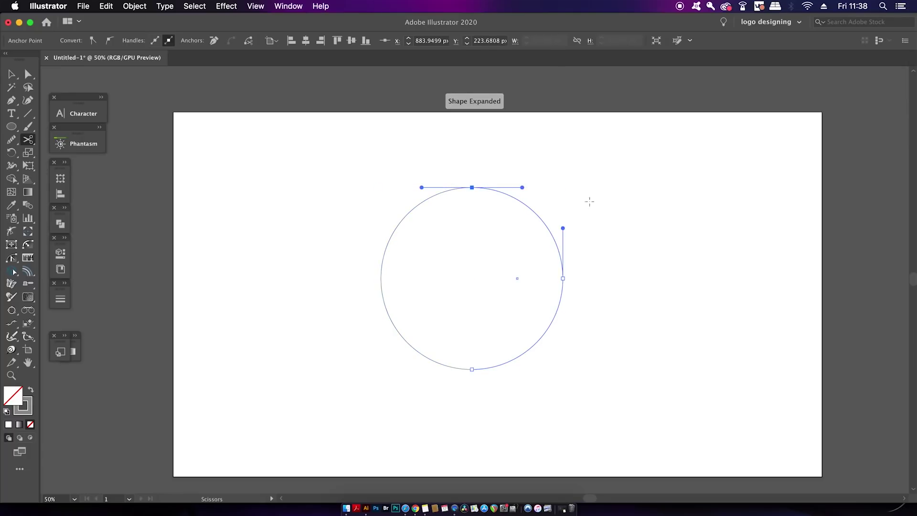
pyautogui.press('v')
pyautogui.click(633, 206)
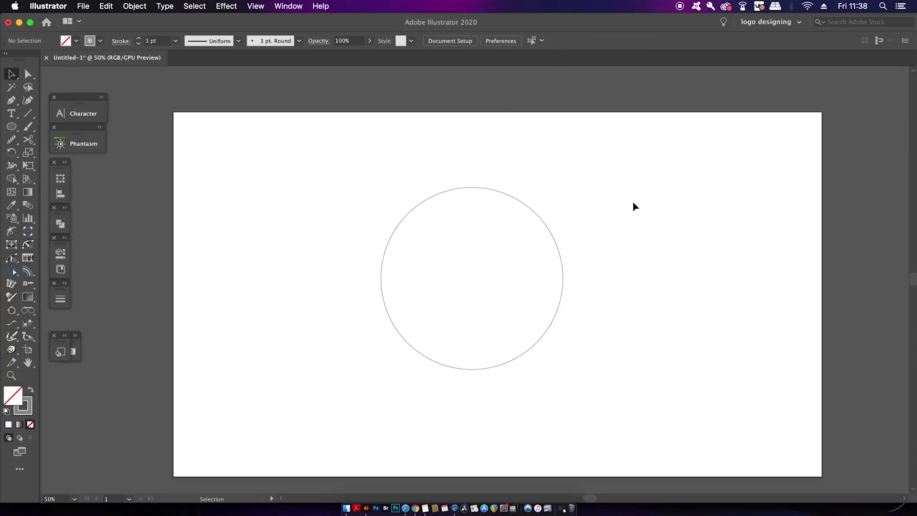
pyautogui.click(562, 270)
pyautogui.press('BackSpace')
# Step: Move the remaining left arc toward the artboard's right side
pyautogui.moveTo(429, 208)
pyautogui.mouseDown()
pyautogui.moveTo(587, 207)
pyautogui.moveTo(634, 220)
pyautogui.mouseUp()
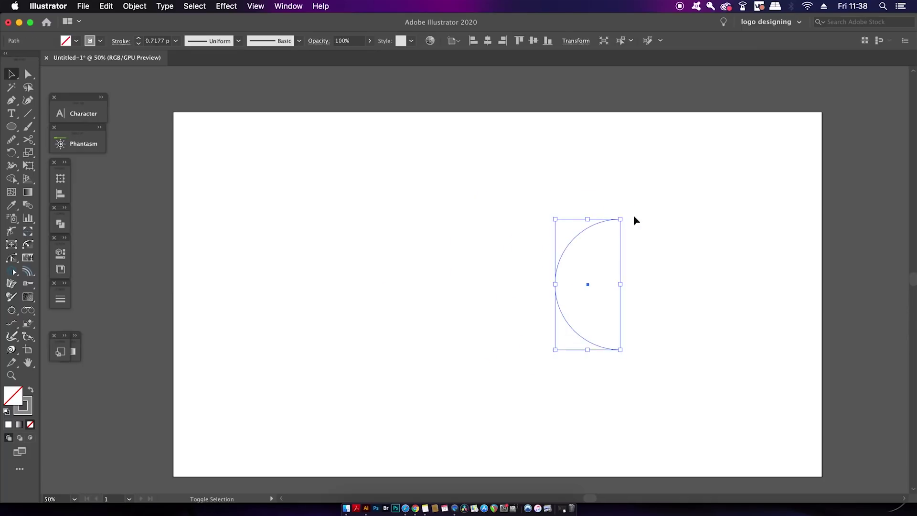
pyautogui.click(642, 258)
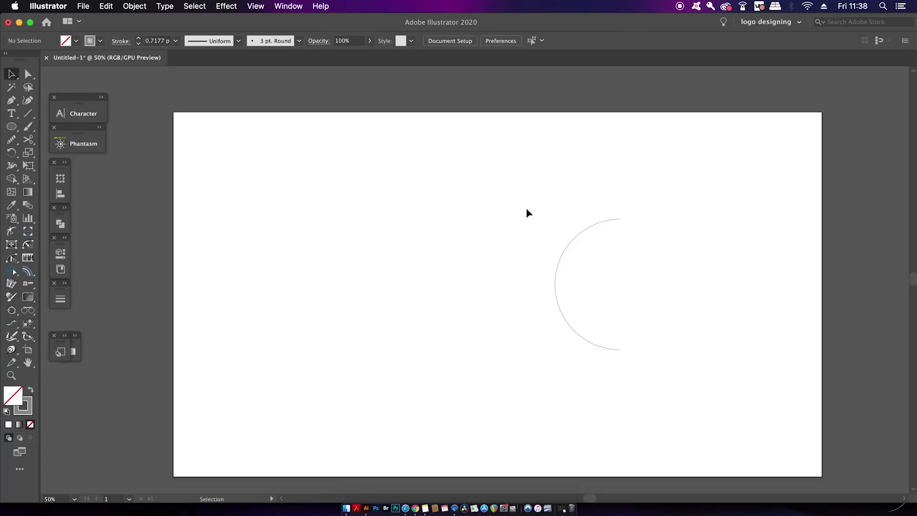
pyautogui.moveTo(529, 213); pyautogui.dragTo(609, 291)
pyautogui.click(441, 181)
pyautogui.moveTo(565, 252); pyautogui.dragTo(651, 252)
pyautogui.click(593, 245)
pyautogui.moveTo(355, 168); pyautogui.dragTo(369, 270)
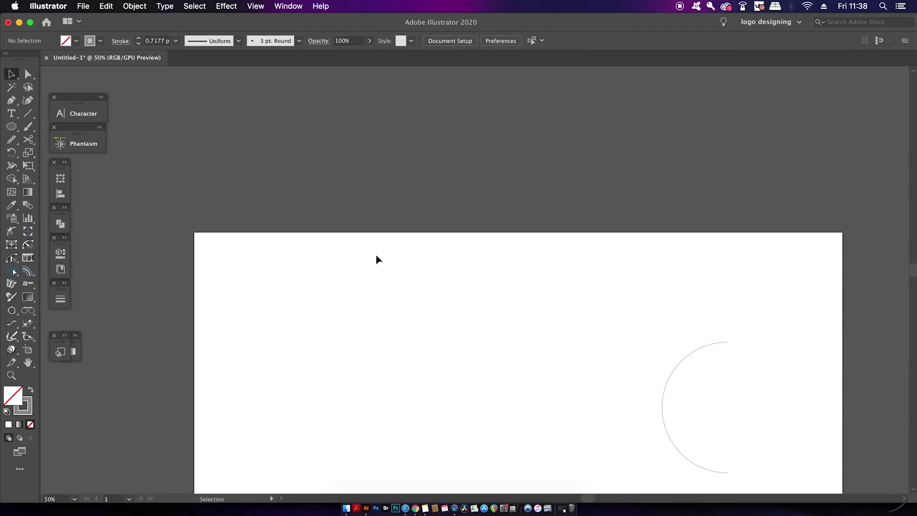
# Step: Sample white fill and no stroke, then draw a rectangle above the artboard
pyautogui.press('l')
pyautogui.press('i')
pyautogui.click(368, 304)
pyautogui.press('m')
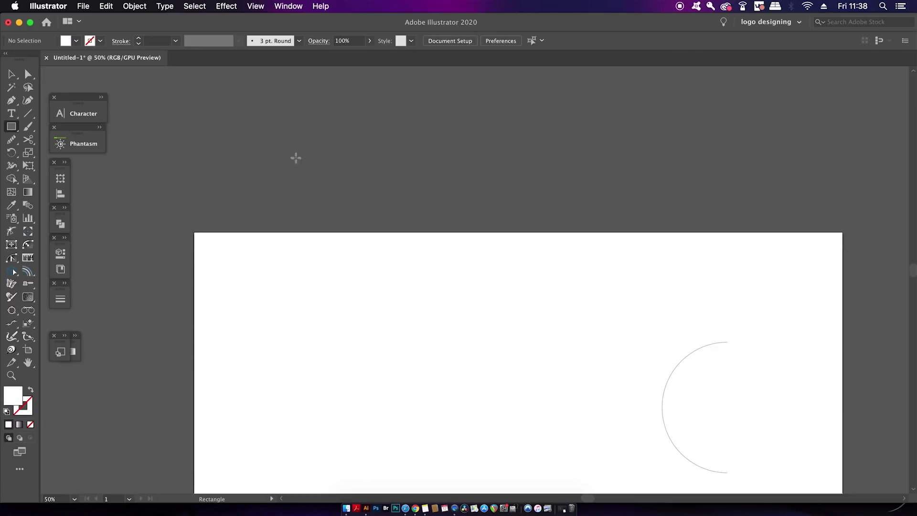
pyautogui.moveTo(253, 121); pyautogui.dragTo(480, 223)
# Step: Widen the white rectangle slightly by dragging its corner handle
pyautogui.click(11, 75)
pyautogui.click(454, 270)
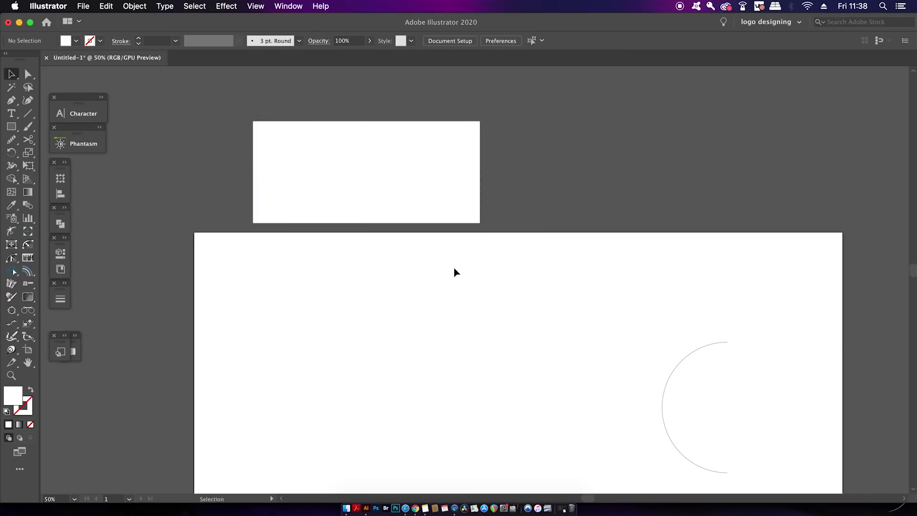
pyautogui.scroll(1, 451, 272)
pyautogui.press('space')
pyautogui.moveTo(471, 258); pyautogui.dragTo(361, 341)
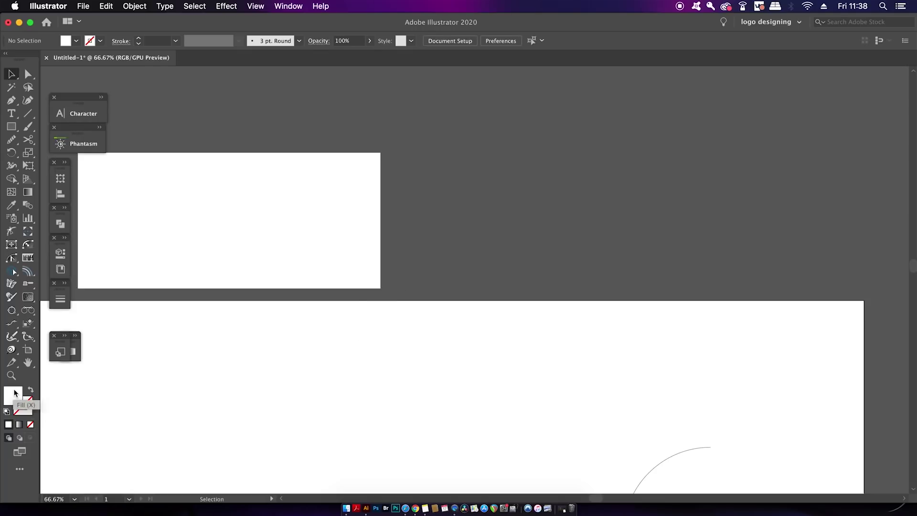
pyautogui.moveTo(171, 384); pyautogui.dragTo(249, 374)
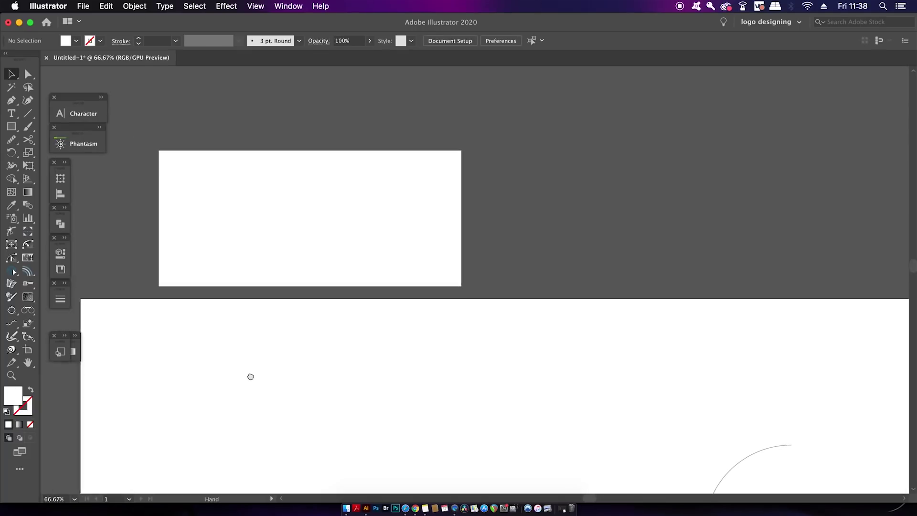
pyautogui.click(278, 253)
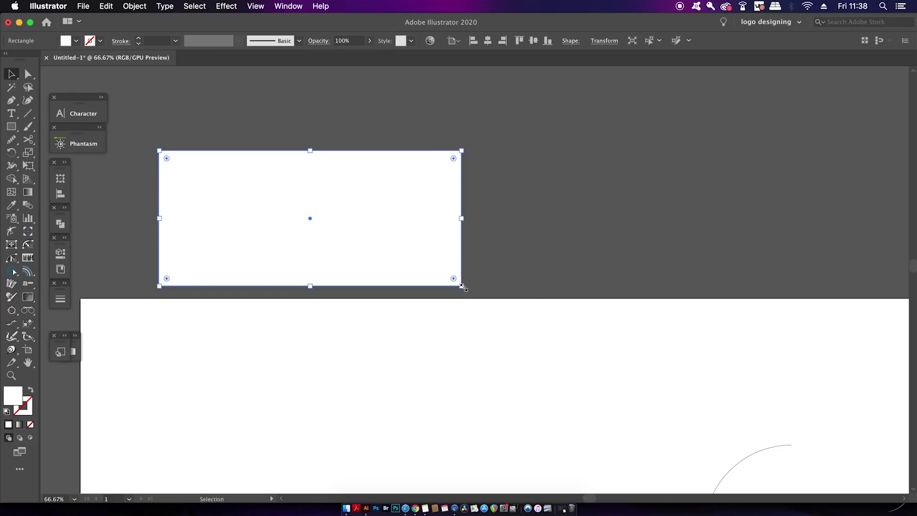
pyautogui.moveTo(461, 286); pyautogui.dragTo(481, 289)
# Step: Deselect the rectangle and scroll the view up and left
pyautogui.press('super+shift+a')
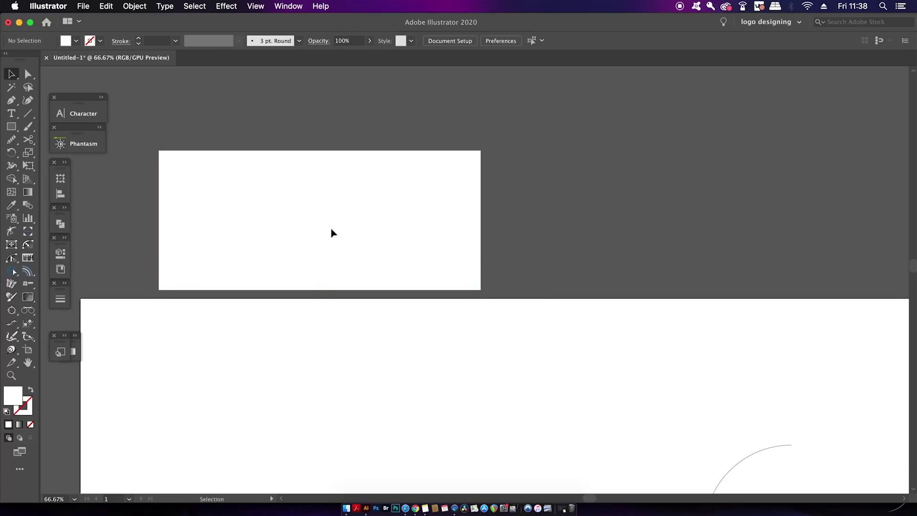
pyautogui.hscroll(-4, 370, 251)
pyautogui.scroll(1, 370, 252)
pyautogui.scroll(1, 352, 258)
pyautogui.scroll(1, 348, 263)
pyautogui.press('space')
pyautogui.scroll(3, 286, 310)
pyautogui.hscroll(-2, 286, 311)
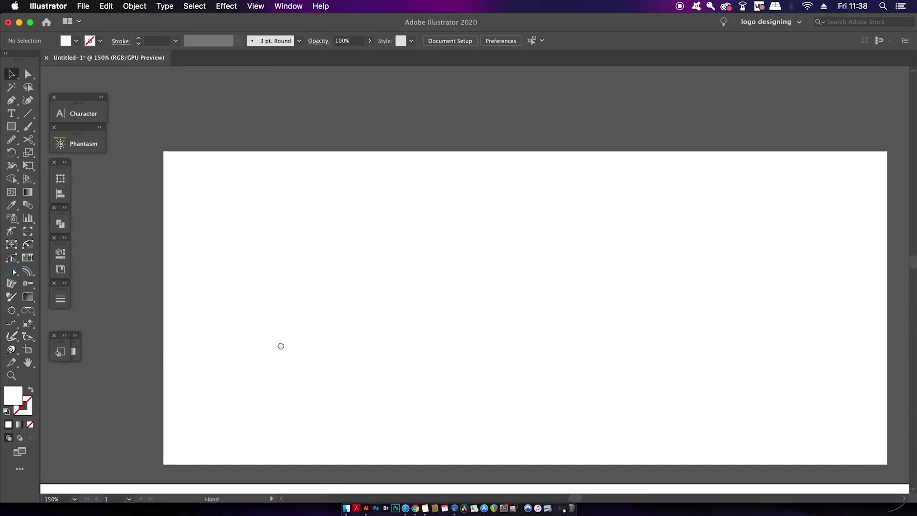
# Step: Set the fill colour to red hex EF7748
pyautogui.doubleClick(16, 402)
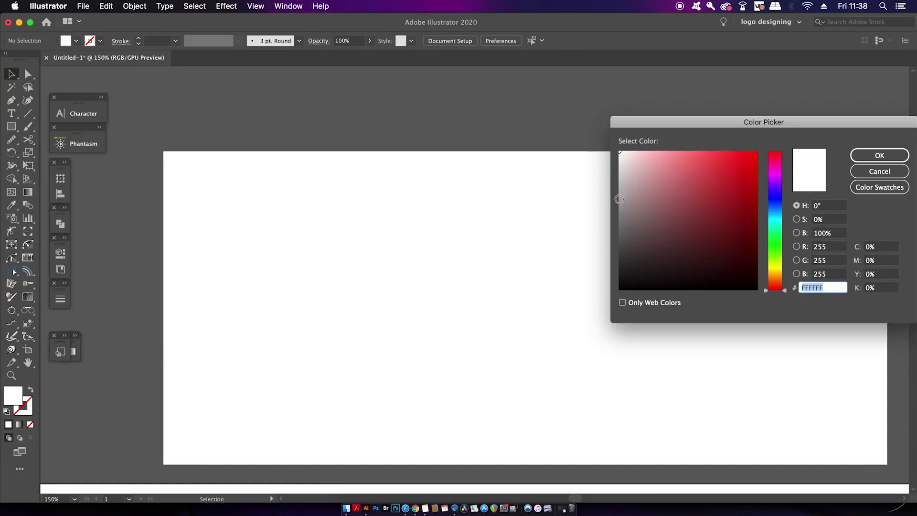
pyautogui.moveTo(619, 199); pyautogui.dragTo(619, 263)
pyautogui.press('Return')
pyautogui.press('l')
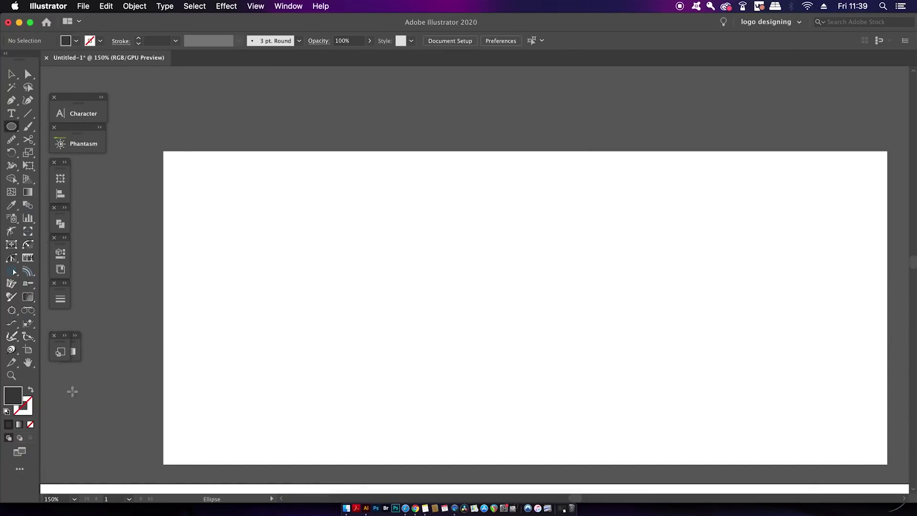
pyautogui.doubleClick(13, 396)
pyautogui.write('EF7748')
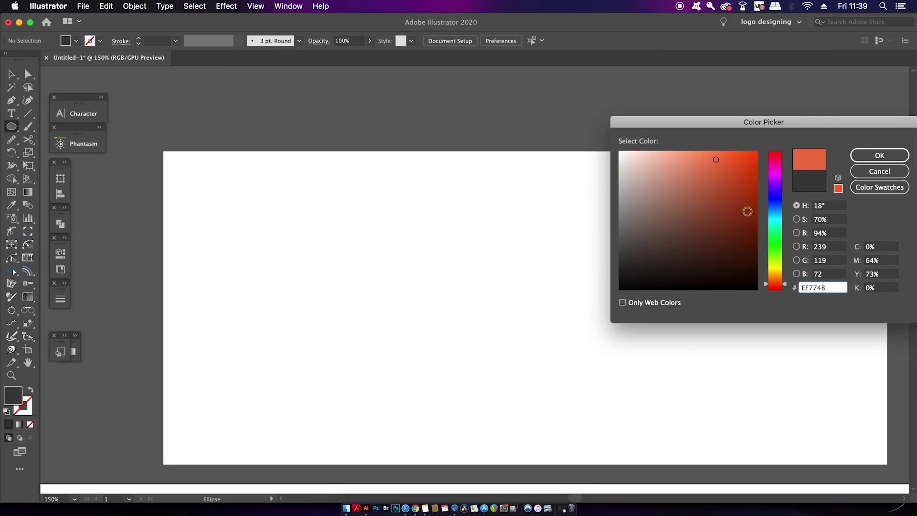
pyautogui.click(879, 156)
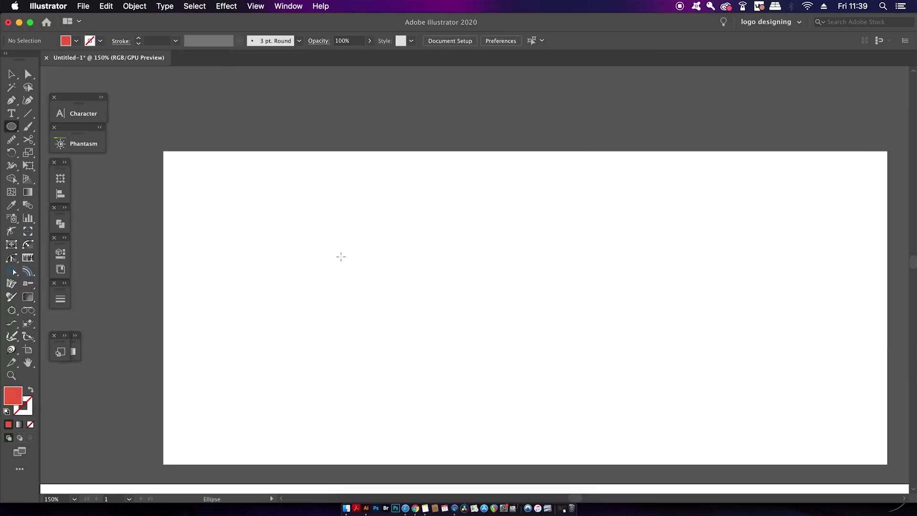
# Step: Draw a tiny red dot at the top left and copy it far right on the same line
pyautogui.moveTo(174, 163); pyautogui.dragTo(378, 156)
pyautogui.press('v')
pyautogui.scroll(5, 186, 177)
pyautogui.scroll(-2, 380, 204)
pyautogui.click(380, 204)
pyautogui.scroll(-5, 381, 203)
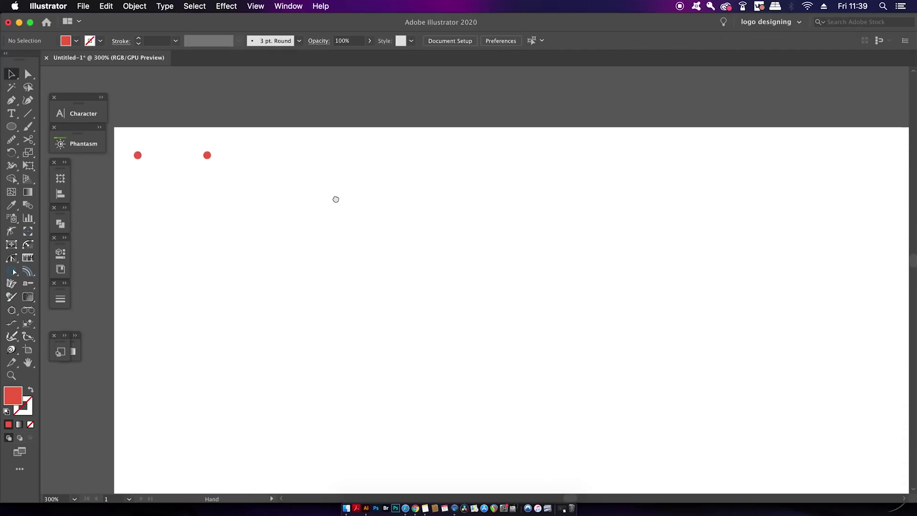
pyautogui.moveTo(157, 167); pyautogui.dragTo(824, 177)
pyautogui.keyDown('shift'); pyautogui.click(125, 172); pyautogui.keyUp('shift')
pyautogui.click(534, 267)
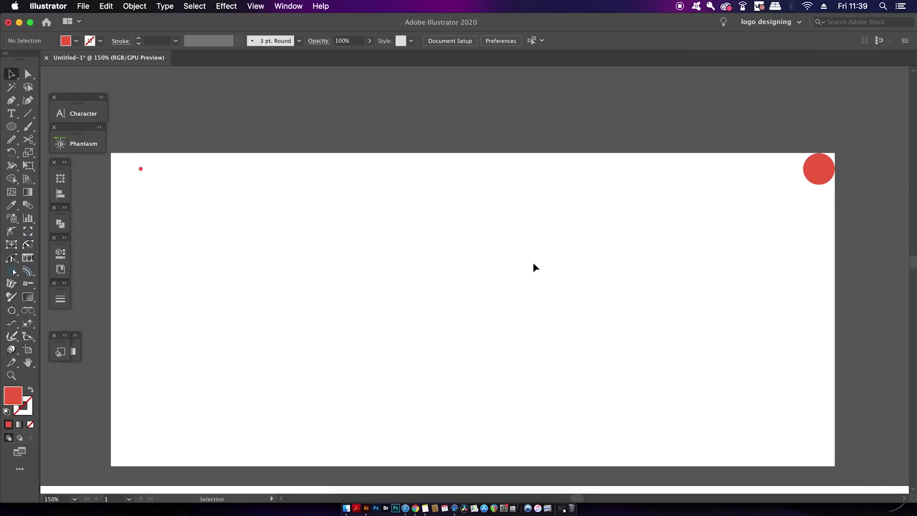
# Step: Nudge the small dot left and blend it into the large circle
pyautogui.moveTo(150, 166); pyautogui.dragTo(113, 173)
pyautogui.press('w')
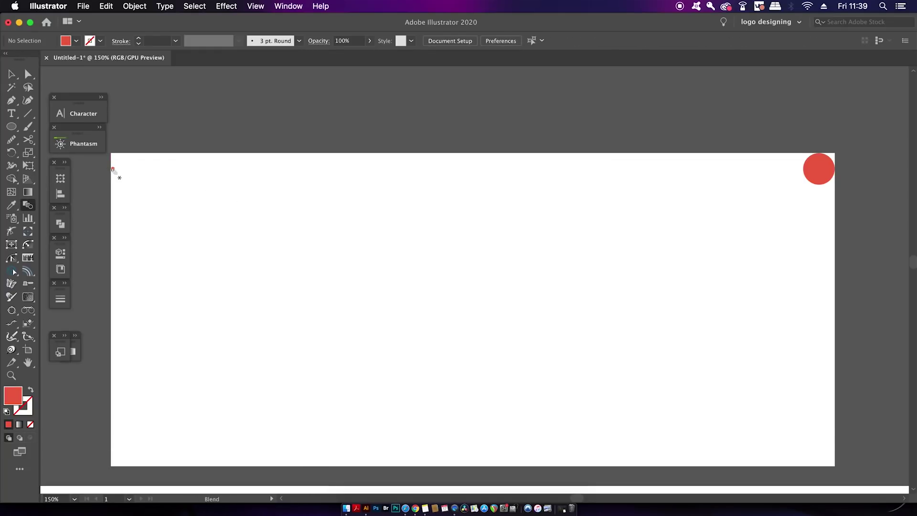
pyautogui.click(821, 173)
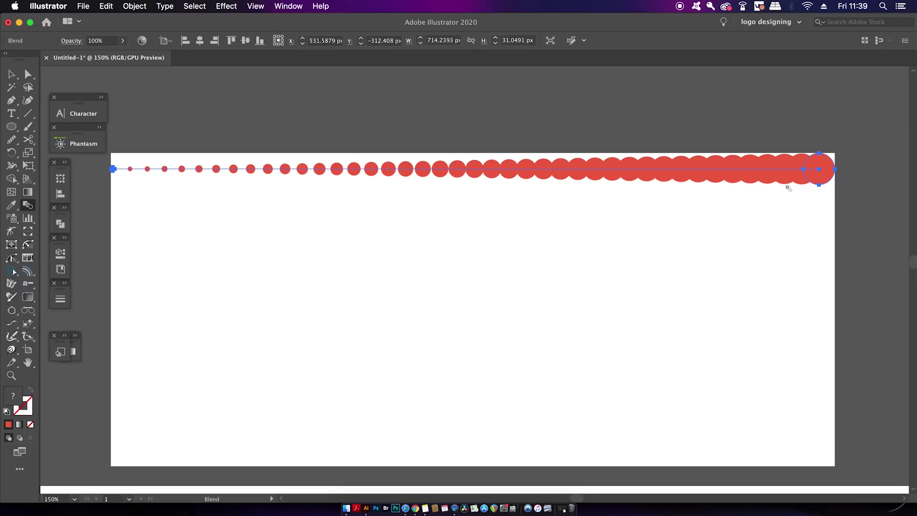
# Step: Set the blend spacing to 35 Specified Steps with Preview on and confirm
pyautogui.press('Return')
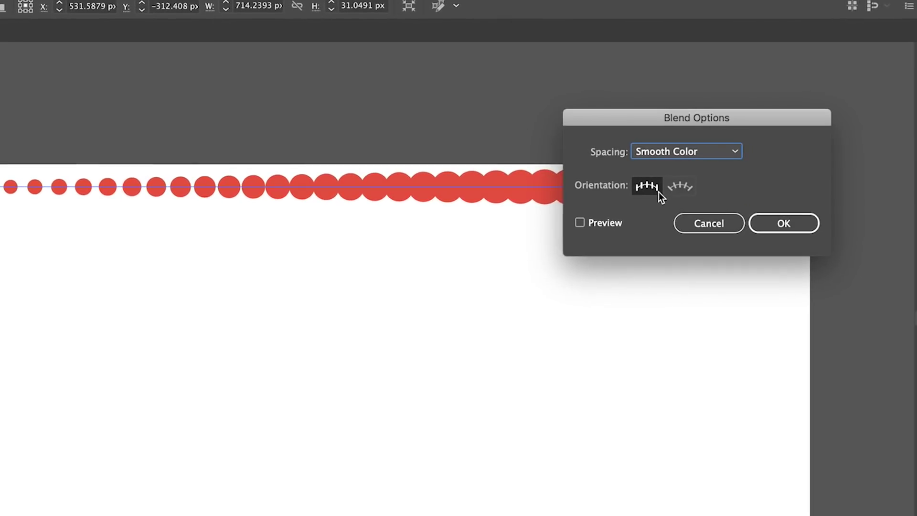
pyautogui.click(707, 154)
pyautogui.click(707, 185)
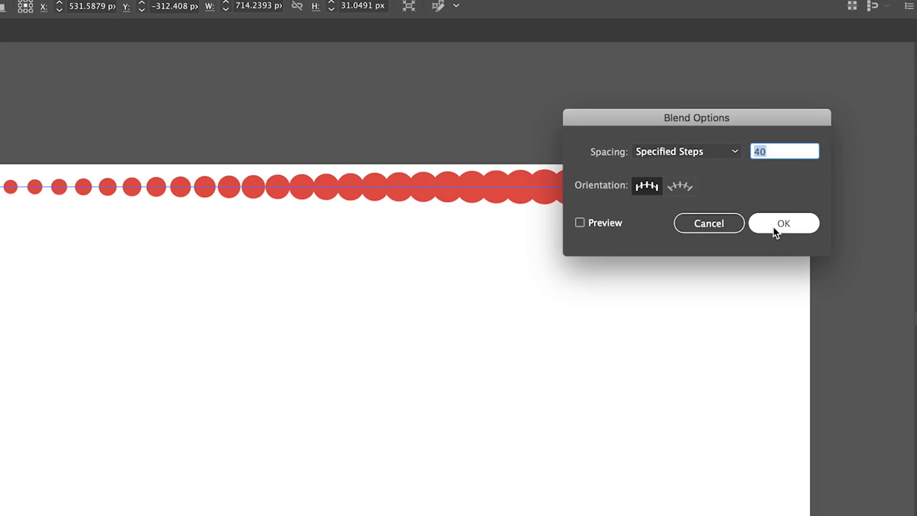
pyautogui.write('35')
pyautogui.click(588, 224)
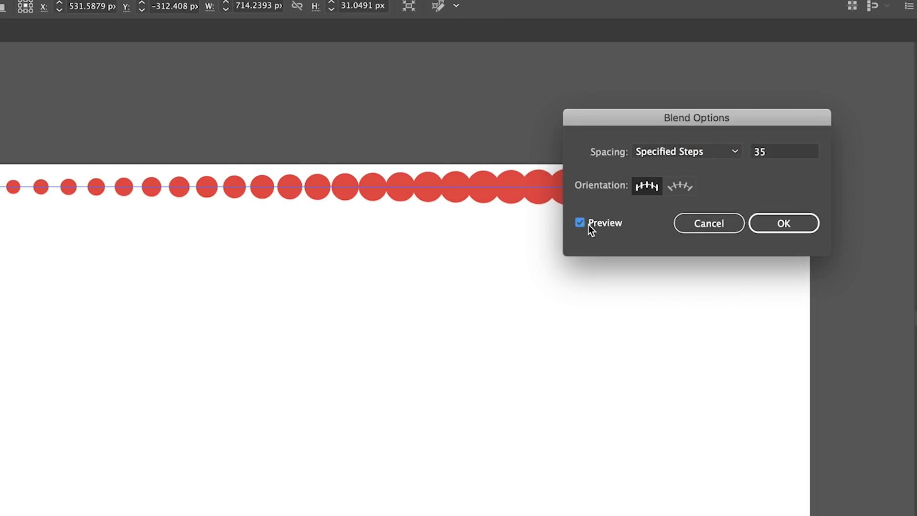
pyautogui.moveTo(656, 122); pyautogui.dragTo(583, 366)
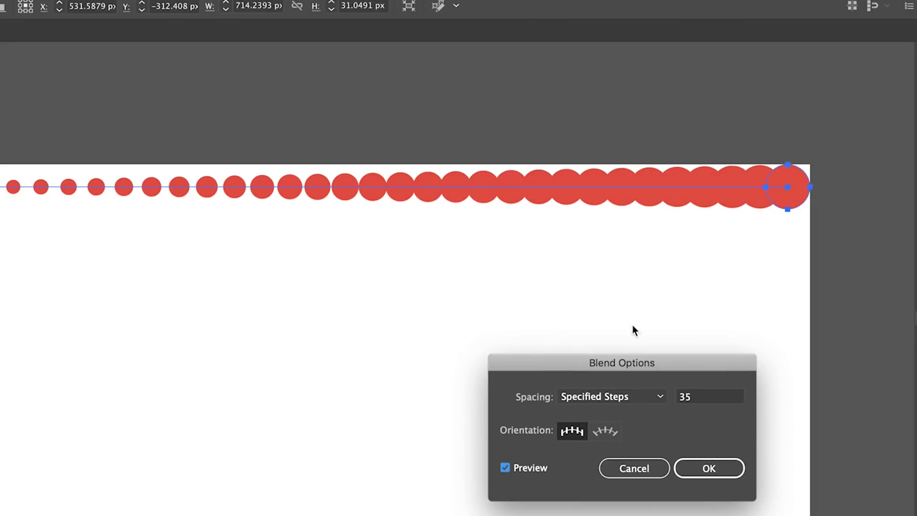
pyautogui.click(724, 475)
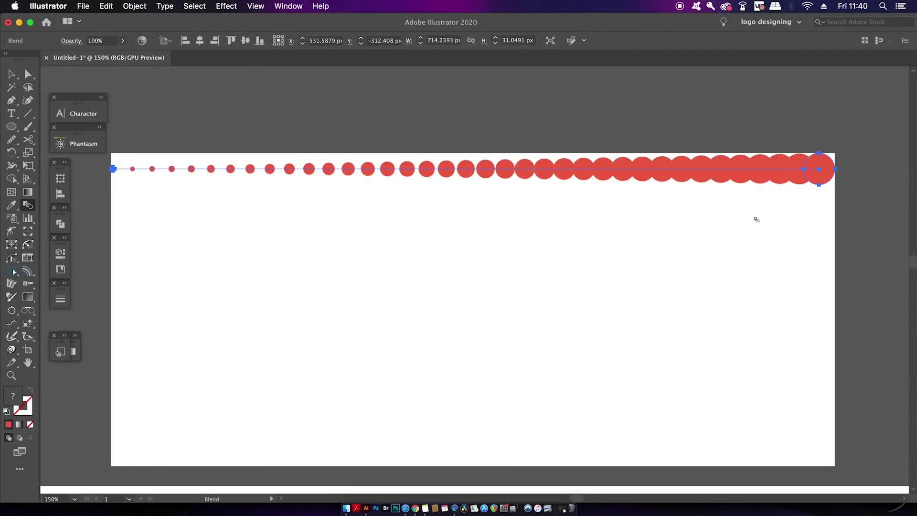
# Step: Copy the dot row straight down and repeat with Cmd+D to build nine rows
pyautogui.moveTo(748, 175); pyautogui.dragTo(756, 205)
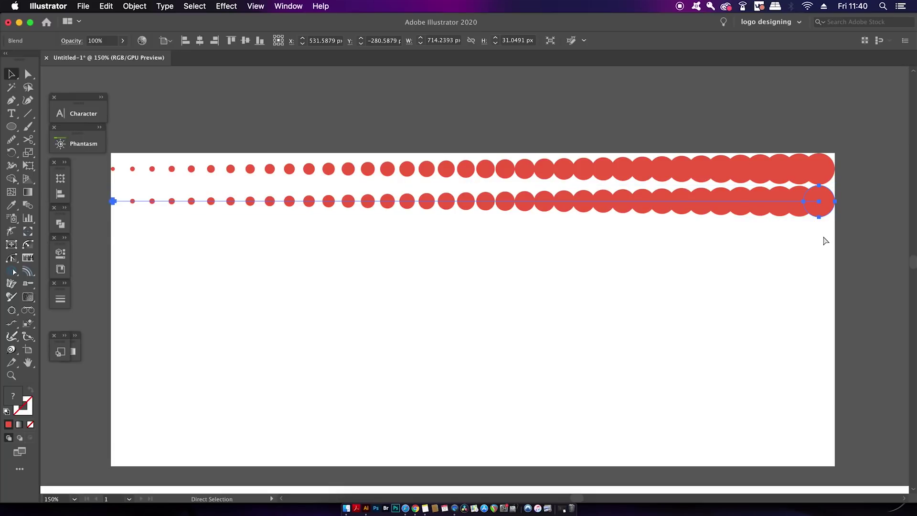
pyautogui.press('super+d')
pyautogui.press('super+d')
pyautogui.press('super+d')
pyautogui.press('super+d')
pyautogui.press('super+d')
pyautogui.press('super+d')
pyautogui.press('super+d')
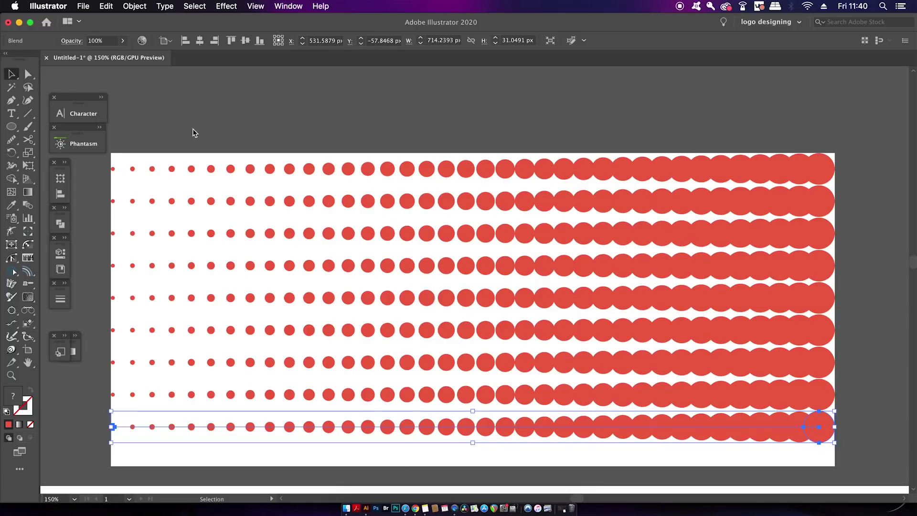
pyautogui.click(599, 454)
# Step: Trim the white backing rectangle up to the last dot row
pyautogui.moveTo(560, 466); pyautogui.dragTo(485, 442)
pyautogui.press('super+shift+a')
pyautogui.scroll(-2, 797, 345)
pyautogui.hscroll(5, 796, 345)
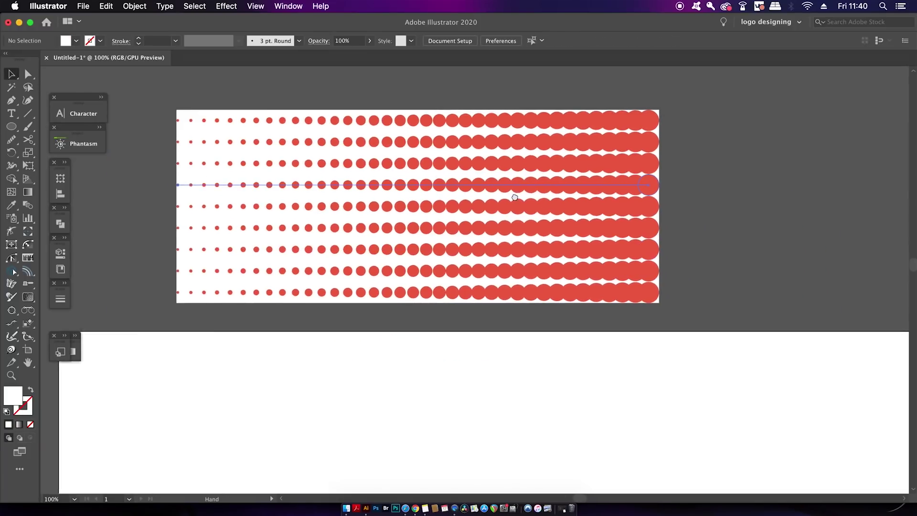
pyautogui.scroll(3, 812, 334)
pyautogui.scroll(-1, 827, 329)
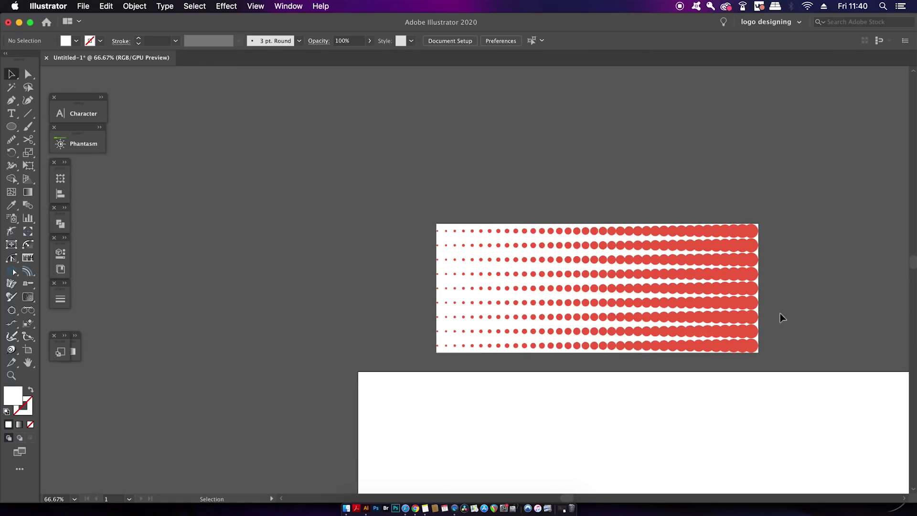
# Step: Drag the whole nine-row dot grid into the Symbols panel as static New Symbol 7
pyautogui.click(134, 6)
pyautogui.moveTo(288, 6)
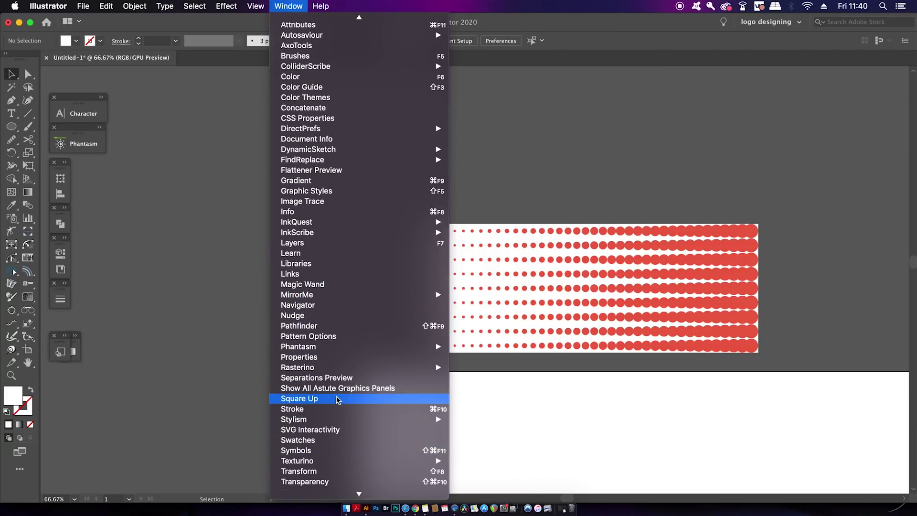
pyautogui.click(336, 452)
pyautogui.moveTo(576, 263); pyautogui.dragTo(252, 132)
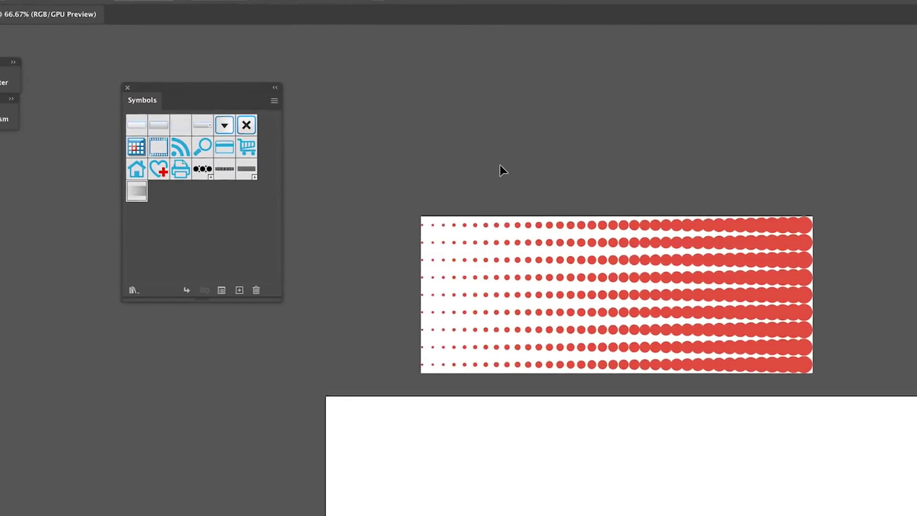
pyautogui.hotkey('ctrl', 'a')
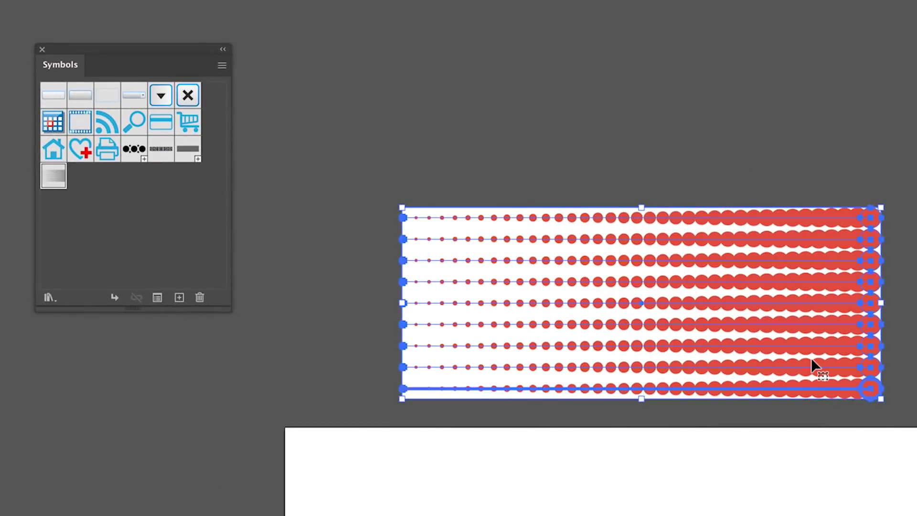
pyautogui.moveTo(811, 357); pyautogui.dragTo(136, 238)
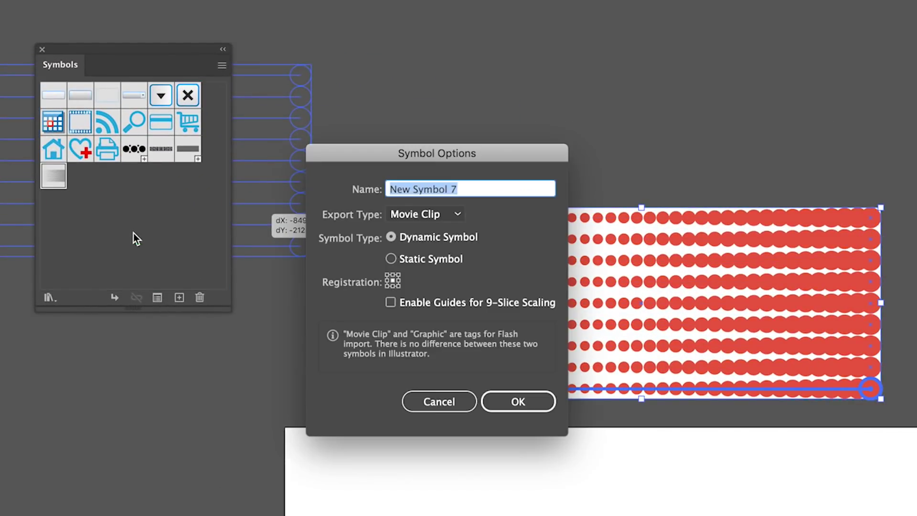
pyautogui.click(432, 262)
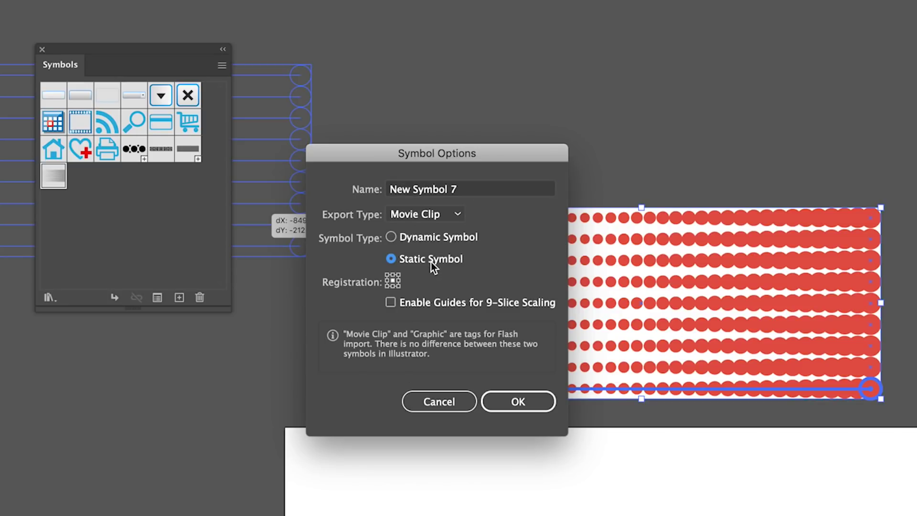
pyautogui.click(524, 404)
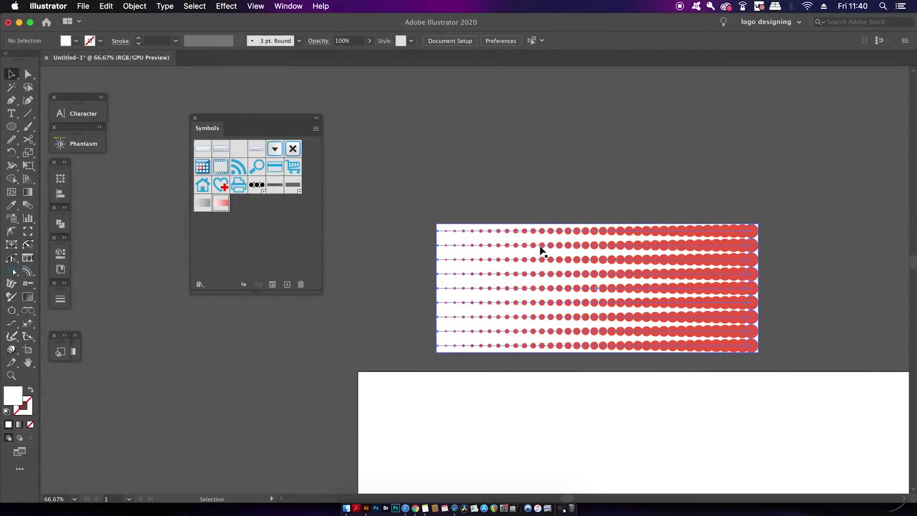
pyautogui.click(867, 401)
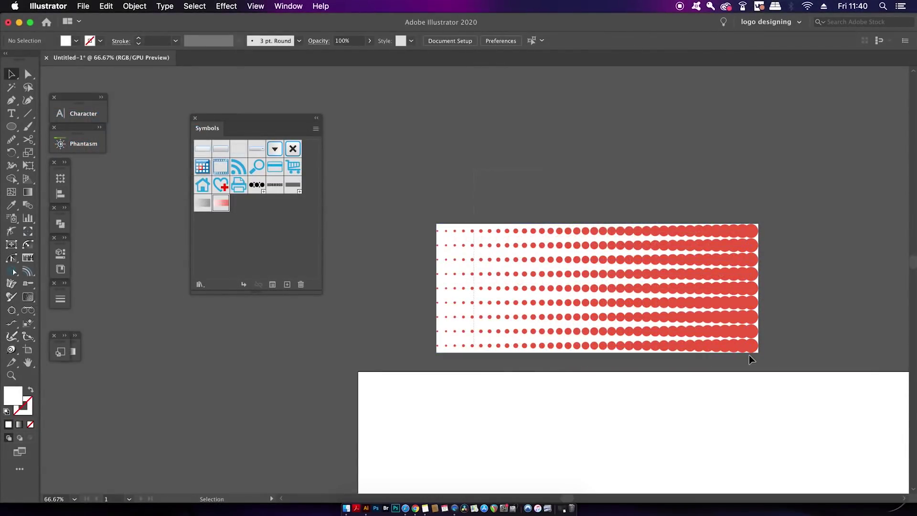
# Step: Delete the dot grid from the canvas and close the Symbols panel
pyautogui.click(748, 352)
pyautogui.press('Delete')
pyautogui.moveTo(722, 404); pyautogui.dragTo(620, 275)
pyautogui.moveTo(293, 123); pyautogui.dragTo(298, 105)
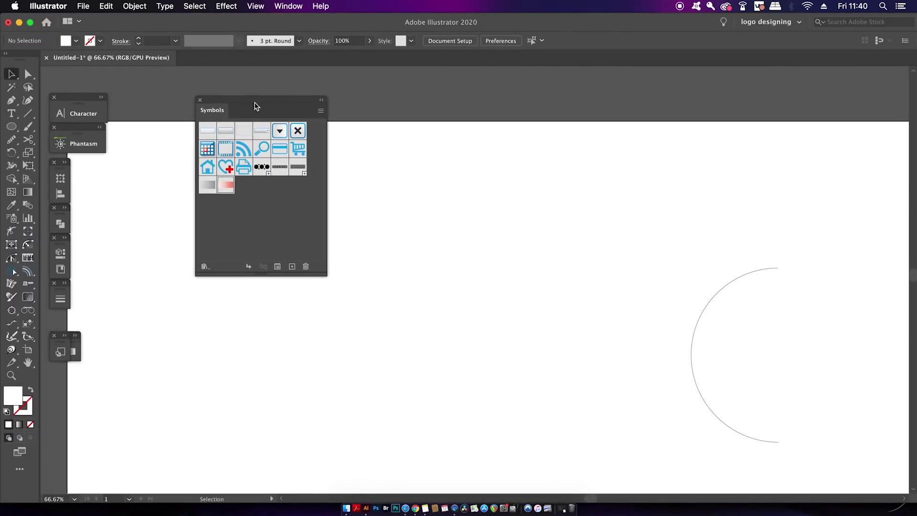
pyautogui.click(203, 98)
pyautogui.moveTo(545, 235); pyautogui.dragTo(522, 165)
pyautogui.press('super+a')
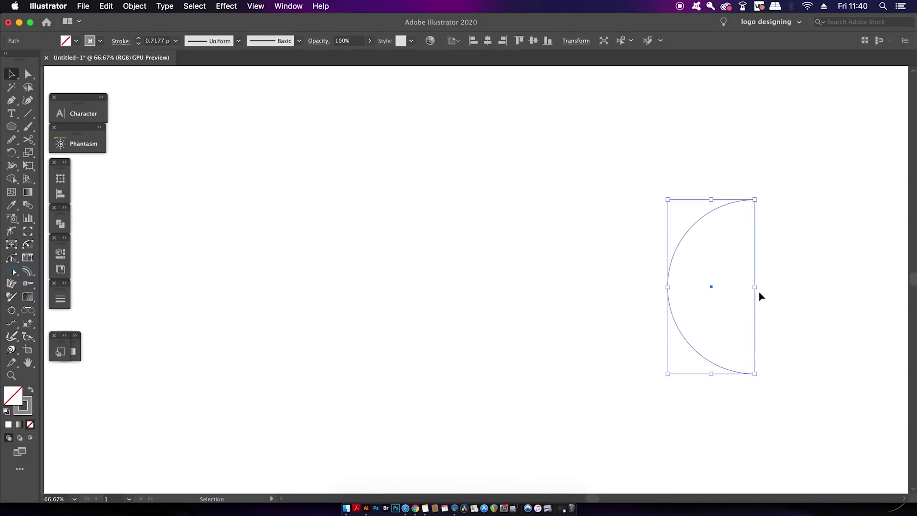
# Step: Apply Effect > 3D > Revolve to the arc from the Right Edge, opening Map Art
pyautogui.click(233, 4)
pyautogui.moveTo(244, 74)
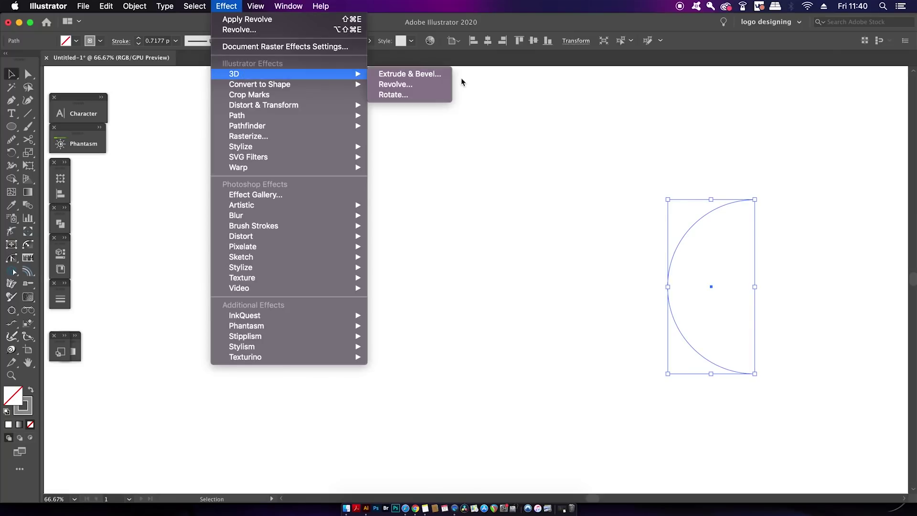
pyautogui.click(441, 86)
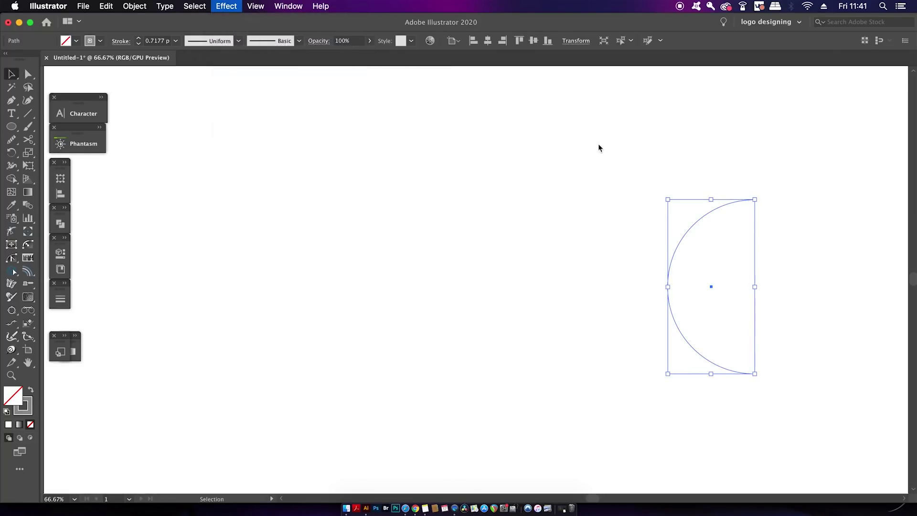
pyautogui.moveTo(240, 168); pyautogui.dragTo(286, 112)
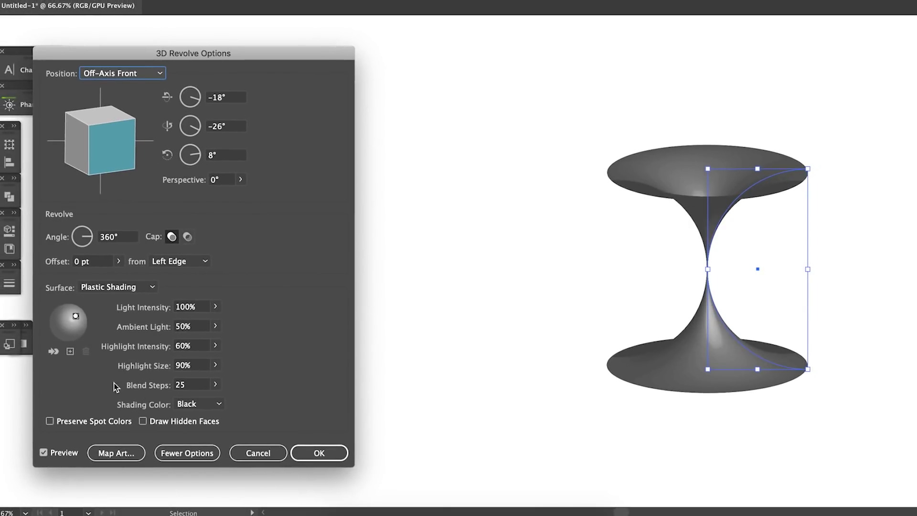
pyautogui.click(174, 262)
pyautogui.click(189, 288)
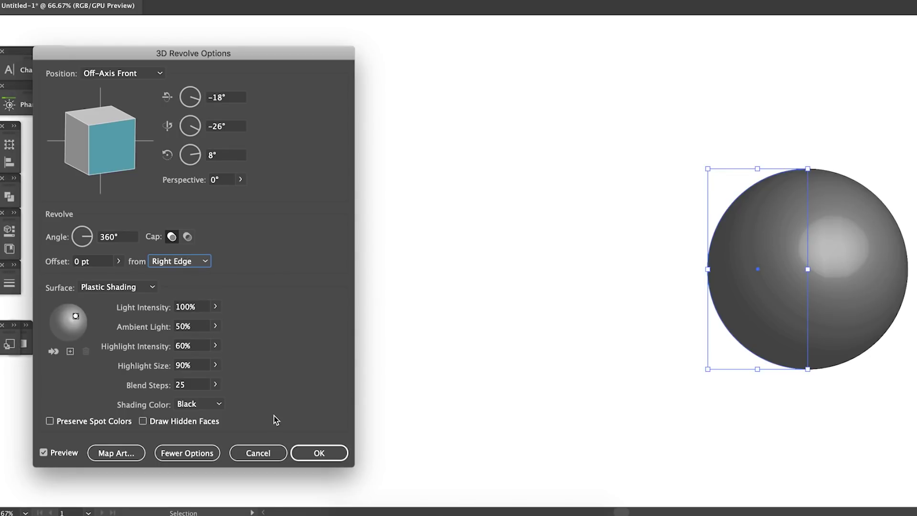
pyautogui.click(129, 458)
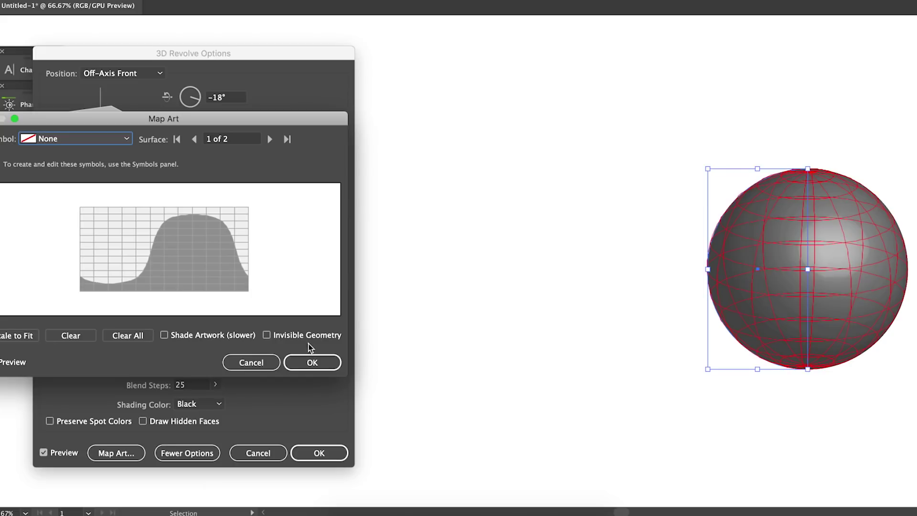
# Step: Map New Symbol 7 onto the sphere with Invisible Geometry, then reposition and shrink it
pyautogui.click(78, 139)
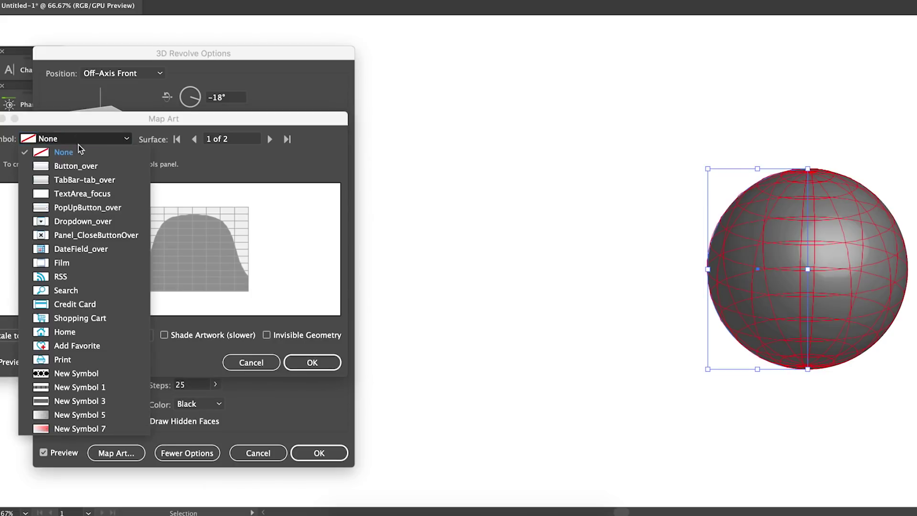
pyautogui.click(83, 427)
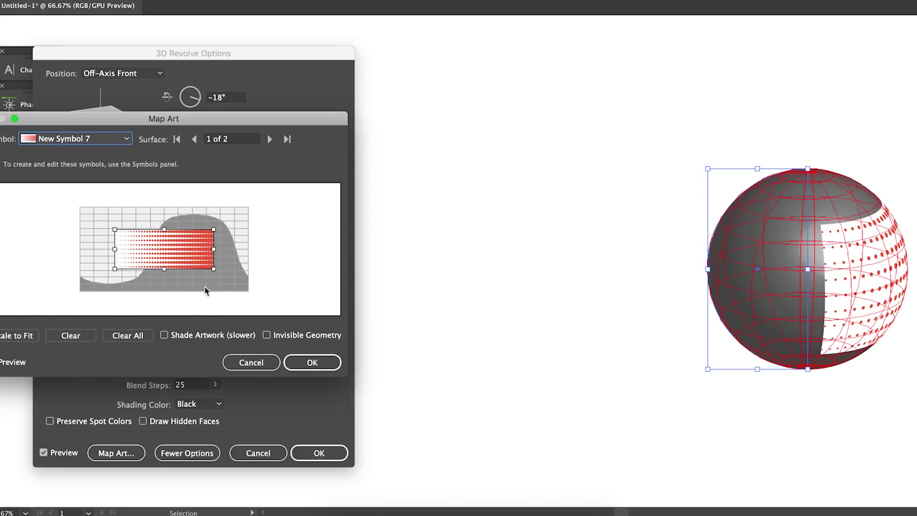
pyautogui.click(297, 338)
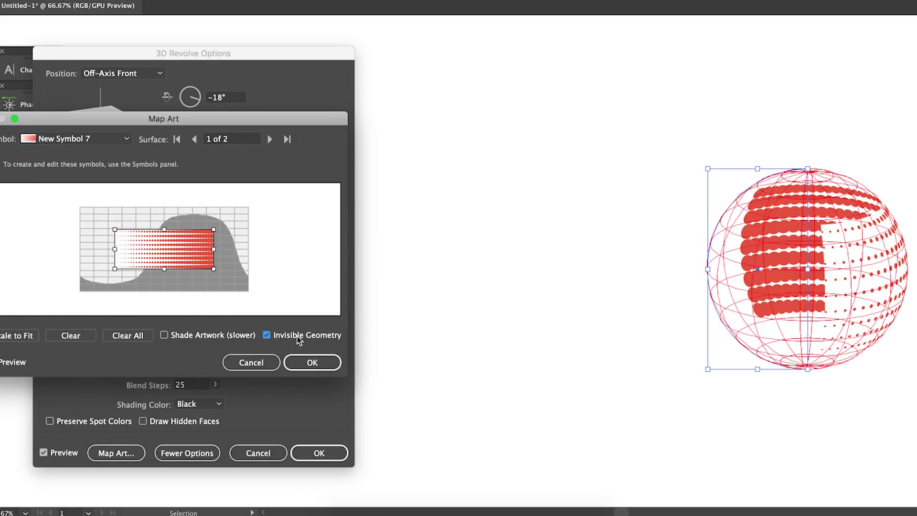
pyautogui.moveTo(180, 252); pyautogui.dragTo(208, 274)
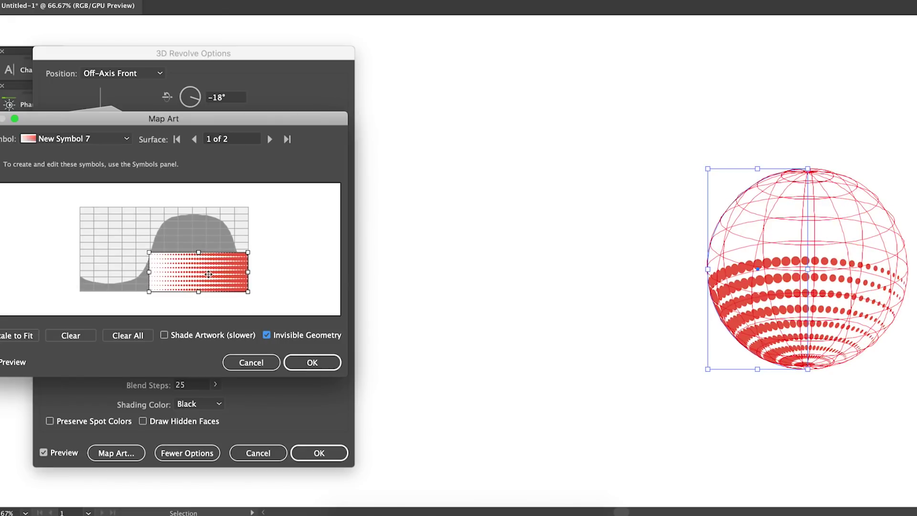
pyautogui.moveTo(150, 253); pyautogui.dragTo(92, 217)
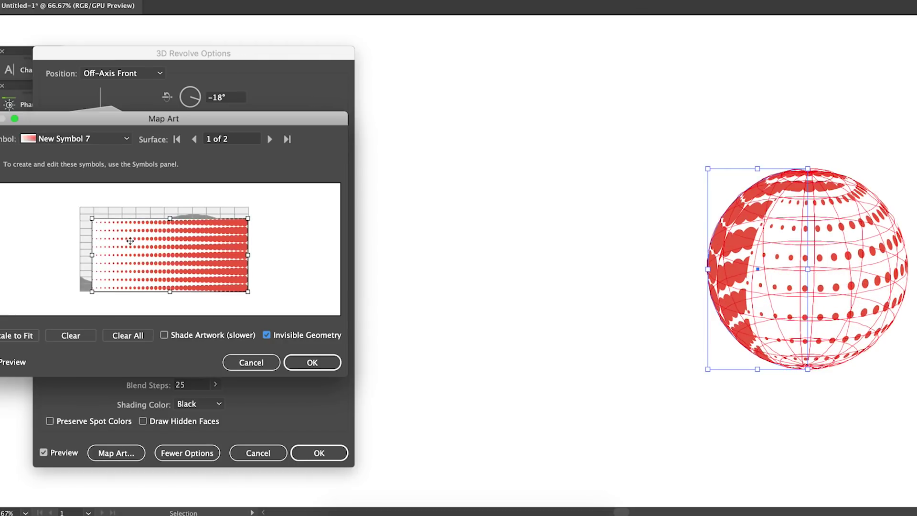
pyautogui.moveTo(130, 240)
pyautogui.mouseDown()
pyautogui.moveTo(109, 243)
pyautogui.moveTo(126, 246)
pyautogui.mouseUp()
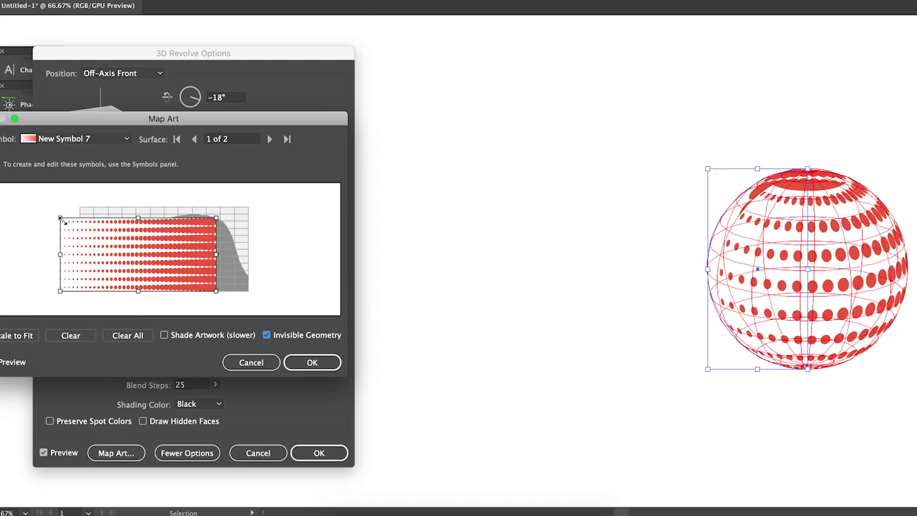
pyautogui.moveTo(63, 220); pyautogui.dragTo(79, 235)
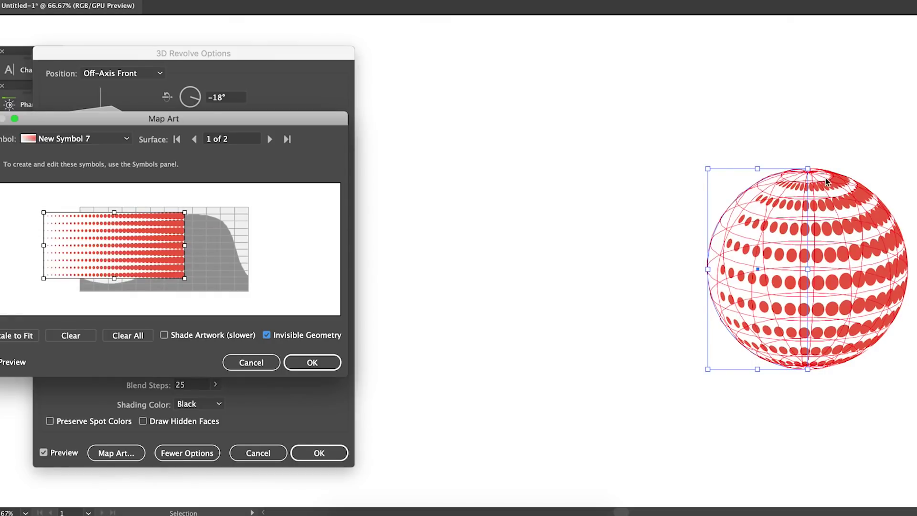
# Step: Compare geometry and Shade Artwork previews, then accept the mapping
pyautogui.click(280, 338)
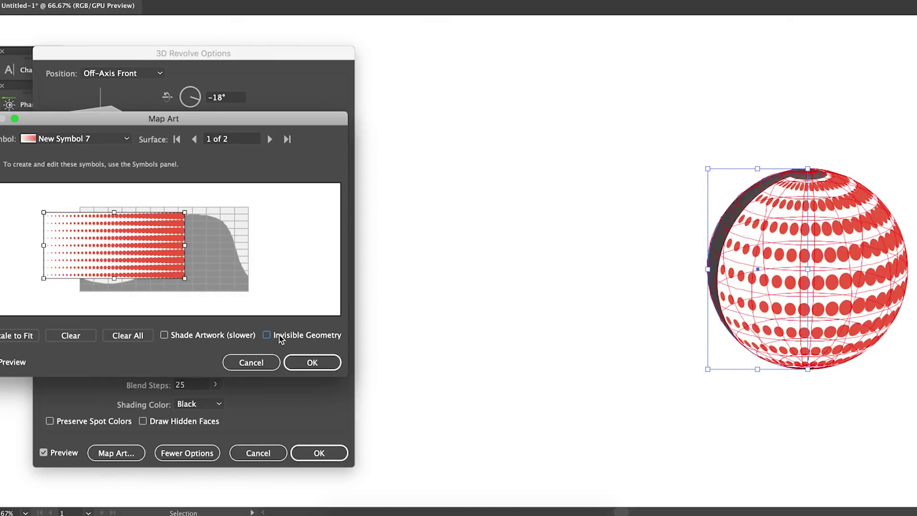
pyautogui.click(266, 335)
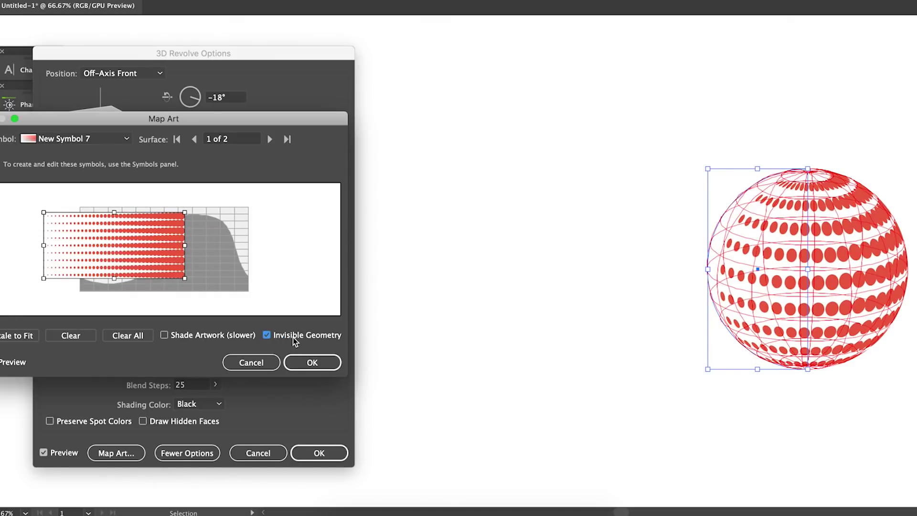
pyautogui.click(195, 334)
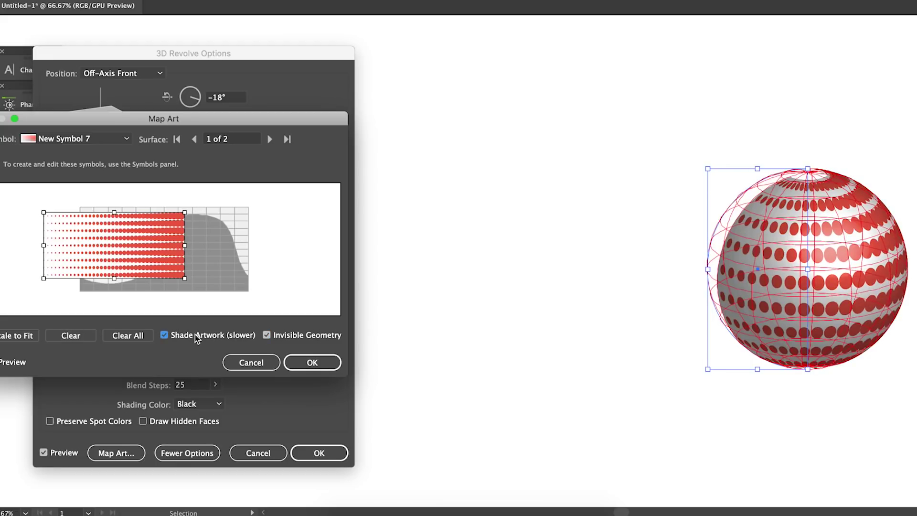
pyautogui.click(196, 336)
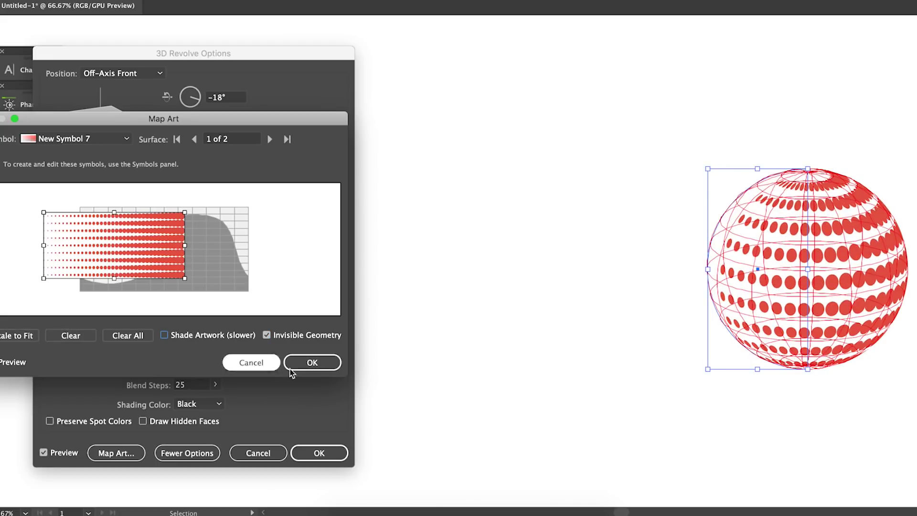
pyautogui.click(317, 367)
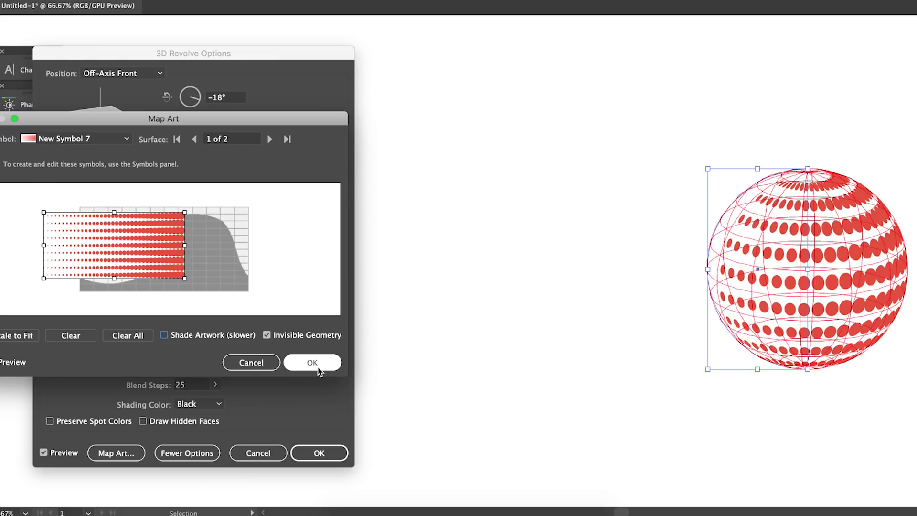
# Step: Apply the 3D revolve and move the sphere to the left
pyautogui.click(330, 454)
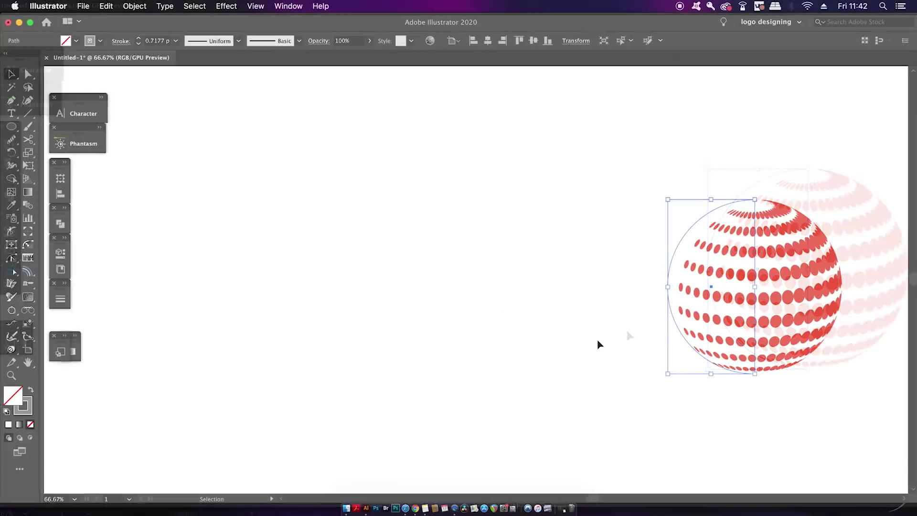
pyautogui.click(628, 334)
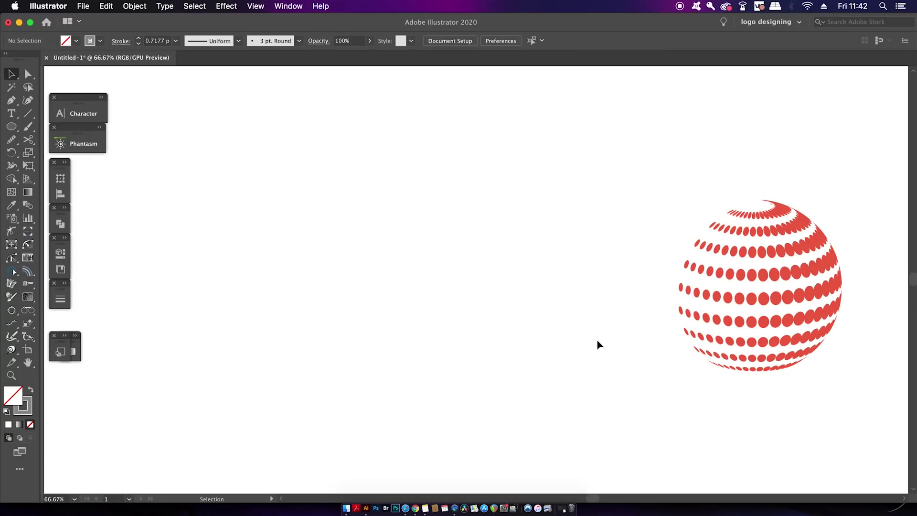
pyautogui.scroll(-2, 741, 296)
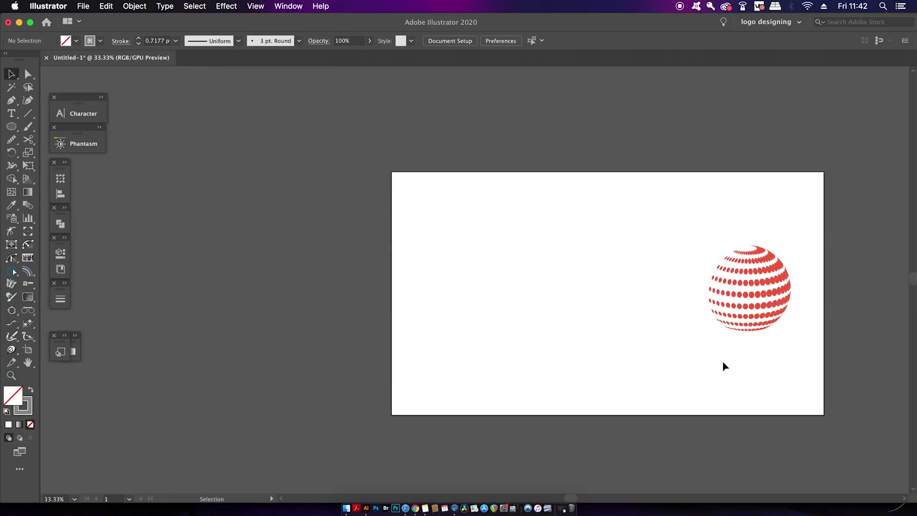
pyautogui.scroll(1, 743, 336)
pyautogui.moveTo(757, 272); pyautogui.dragTo(517, 300)
# Step: Divide the sphere with Pathfinder and ungroup the resulting pieces
pyautogui.click(141, 5)
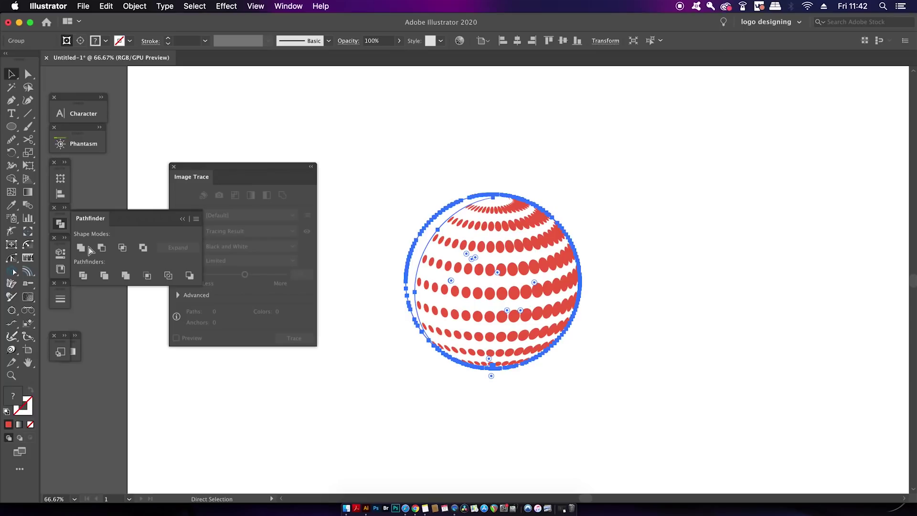
pyautogui.click(83, 276)
pyautogui.click(409, 163)
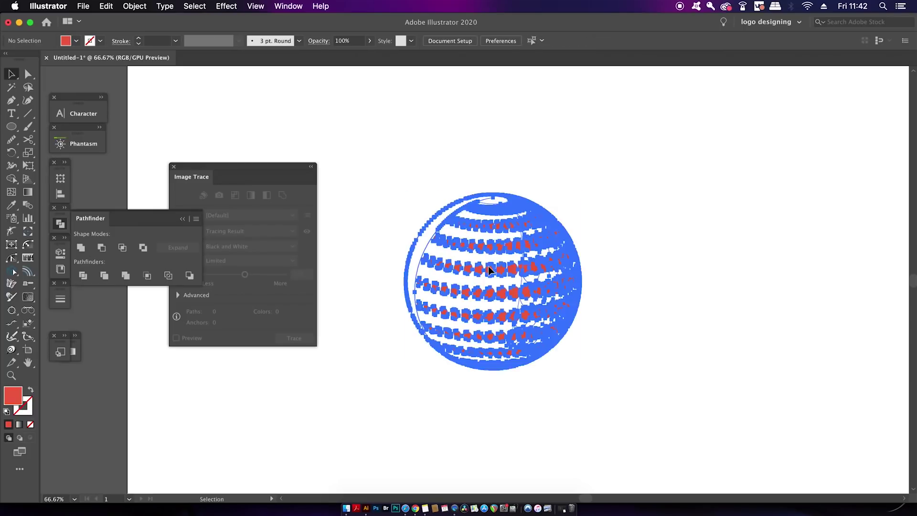
pyautogui.press('cmd+a')
pyautogui.click(139, 5)
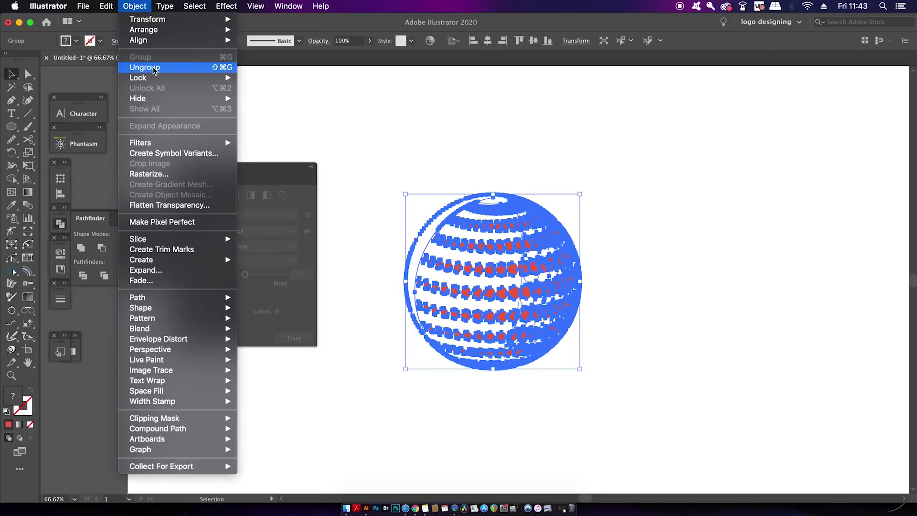
pyautogui.click(153, 67)
# Step: Delete two unwanted outer pieces of the sphere
pyautogui.click(481, 266)
pyautogui.press('Delete')
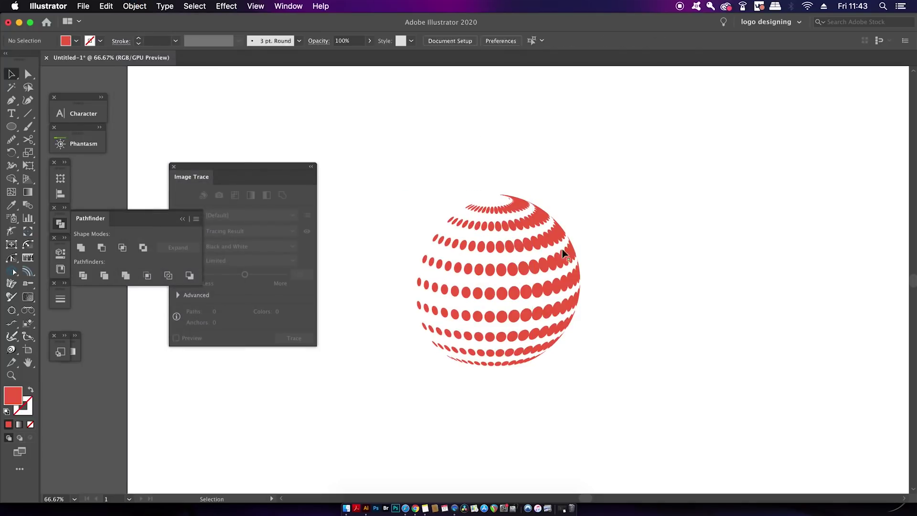
pyautogui.click(553, 262)
pyautogui.press('cmd+equal')
pyautogui.press('cmd+equal')
# Step: Select every white-filled piece using Select > Same > Fill Color
pyautogui.click(443, 223)
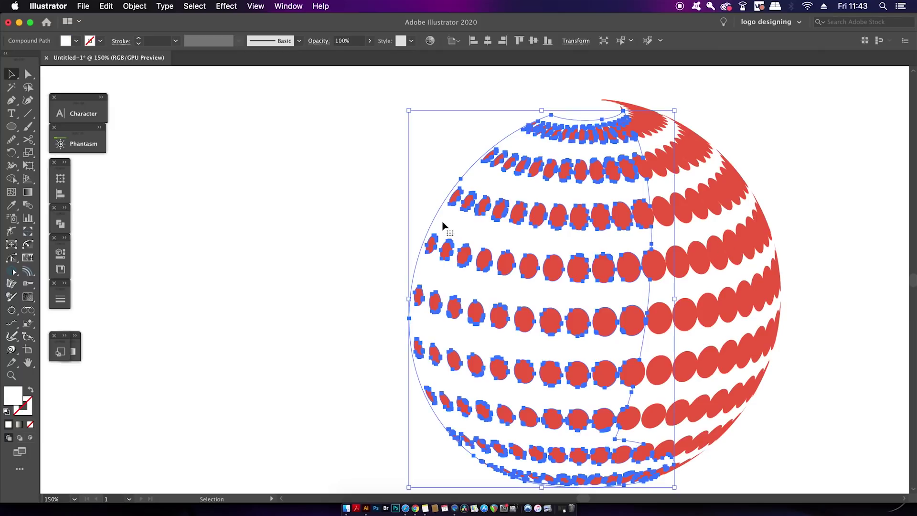
pyautogui.click(186, 6)
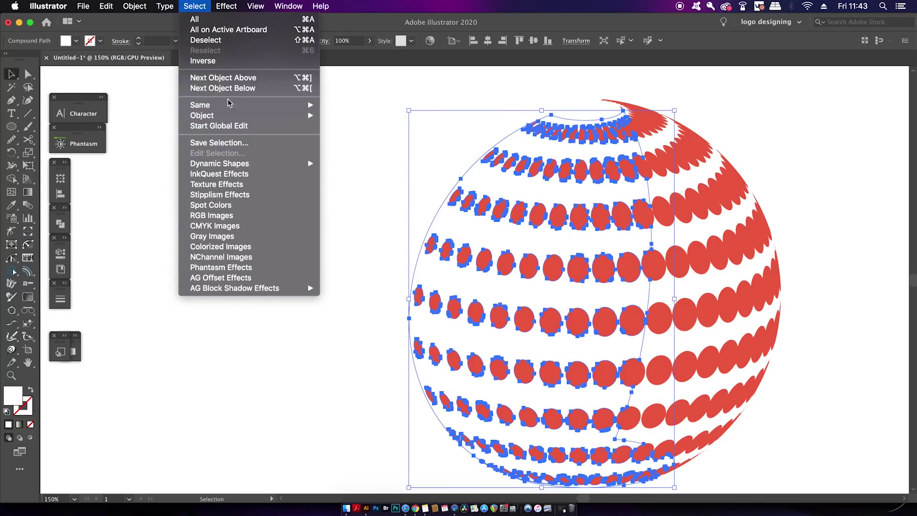
pyautogui.moveTo(244, 106)
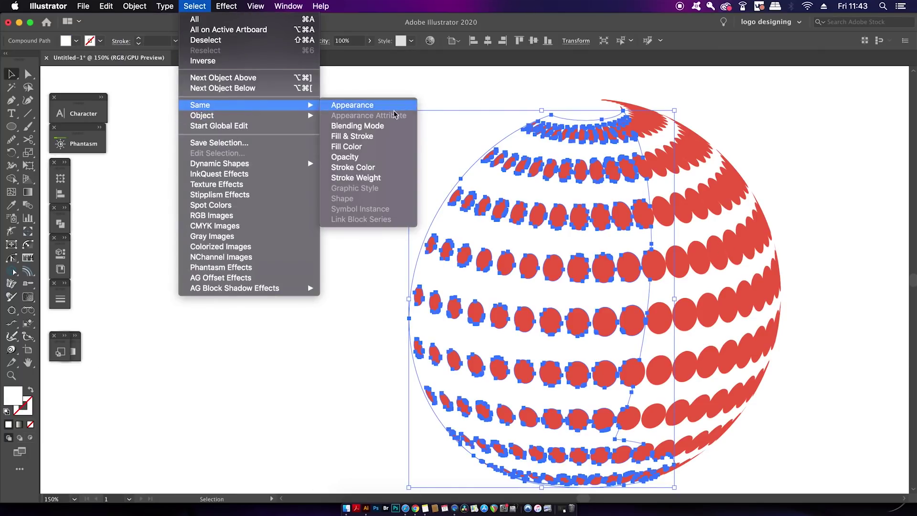
pyautogui.click(378, 147)
# Step: Marquee-select the sphere's dots and drag them onto the pasteboard left of the artboard
pyautogui.scroll(-2, 367, 203)
pyautogui.scroll(-1, 367, 202)
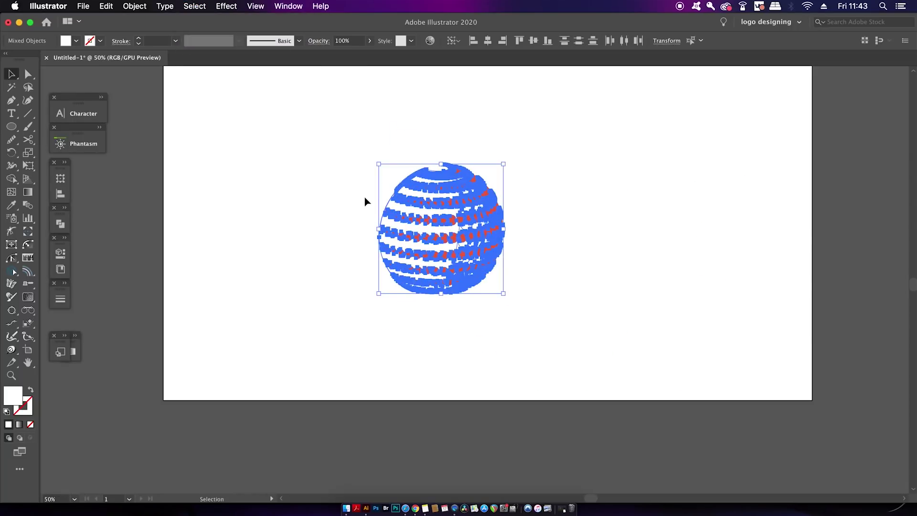
pyautogui.click(366, 202)
pyautogui.hscroll(-3, 385, 175)
pyautogui.moveTo(385, 130); pyautogui.dragTo(629, 350)
pyautogui.moveTo(552, 242); pyautogui.dragTo(309, 264)
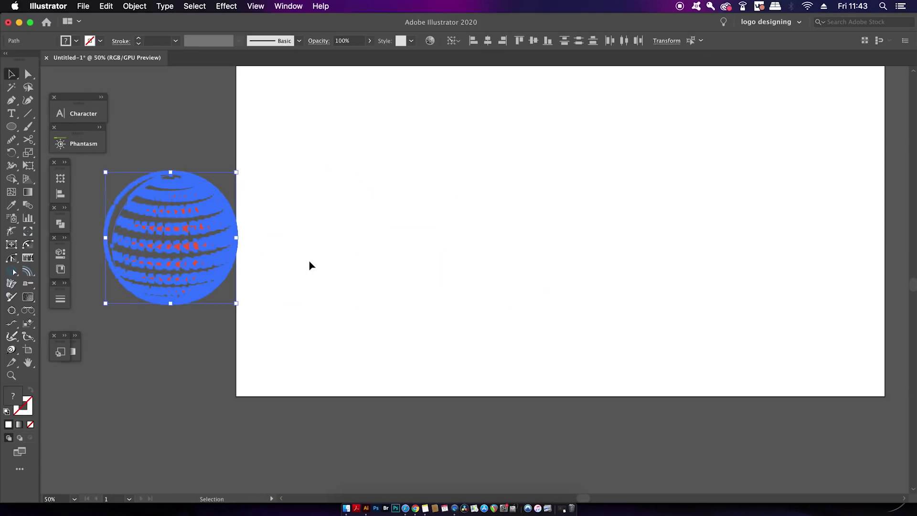
pyautogui.click(313, 265)
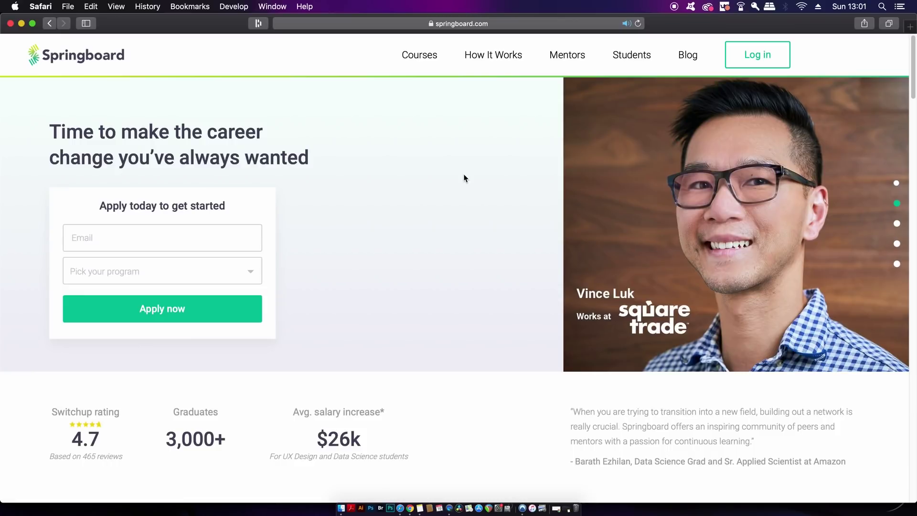
# Step: Go to Introduction to Design from Springboard's Courses menu and scroll to its 50-hour unit list
pyautogui.moveTo(420, 71)
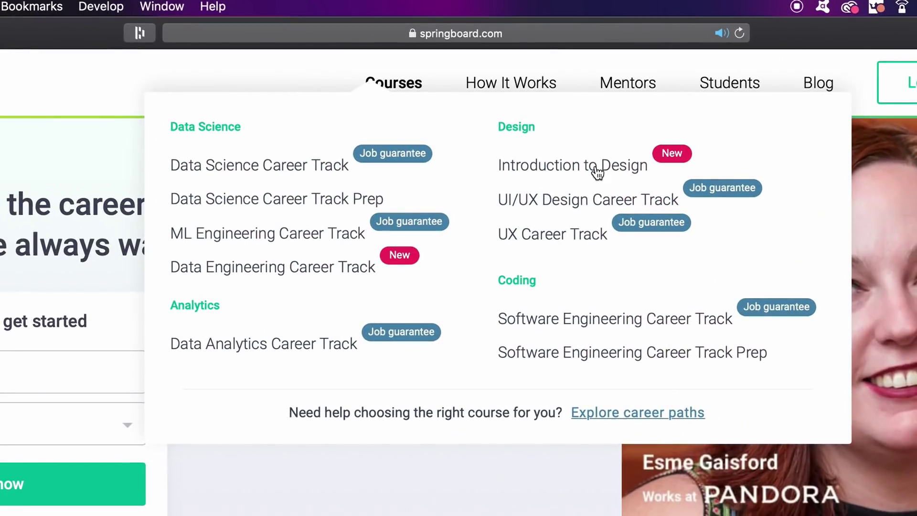
pyautogui.click(597, 167)
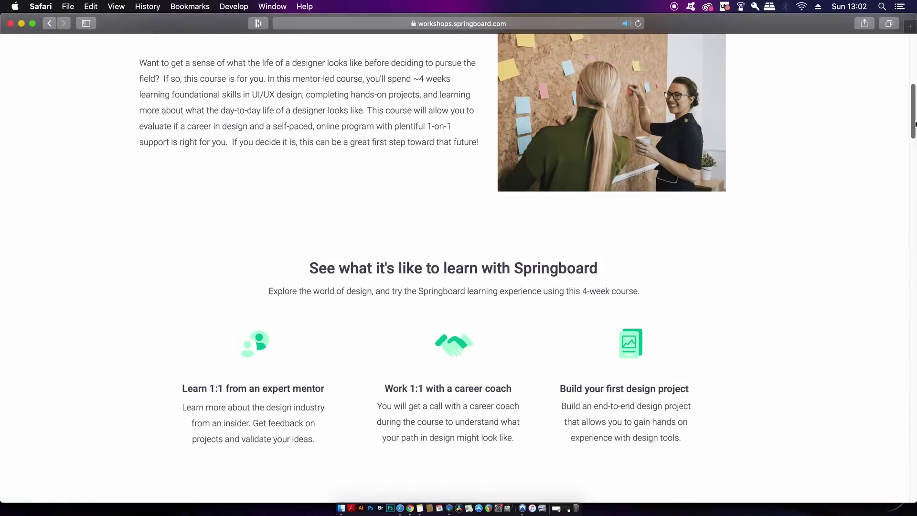
pyautogui.moveTo(915, 124); pyautogui.dragTo(910, 158)
pyautogui.scroll(-3, 911, 159)
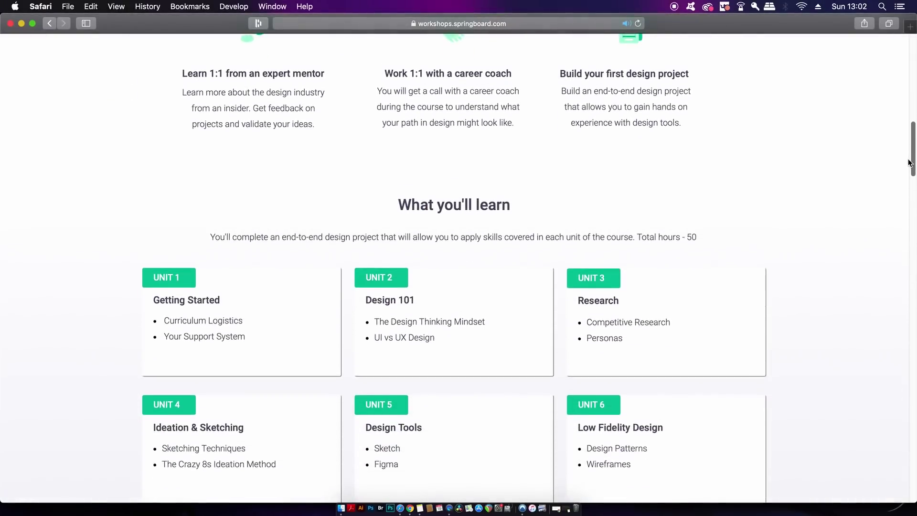
pyautogui.scroll(-5, 913, 159)
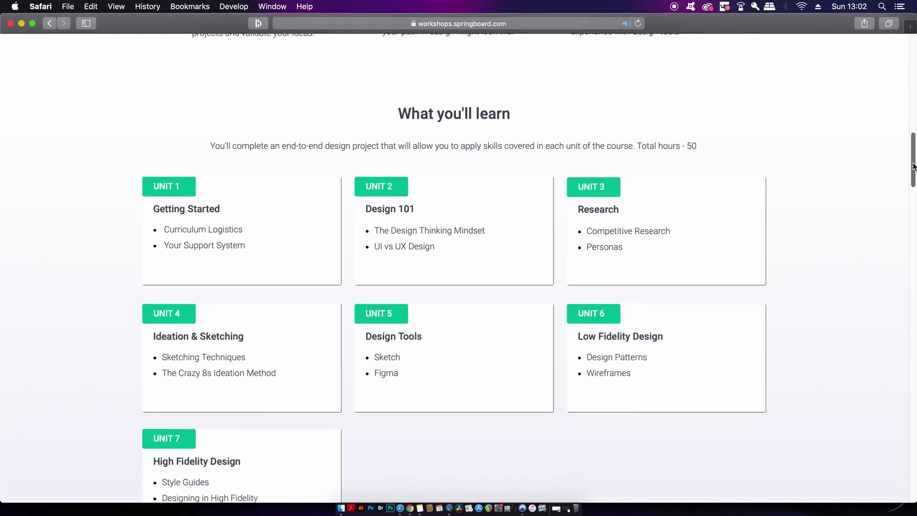